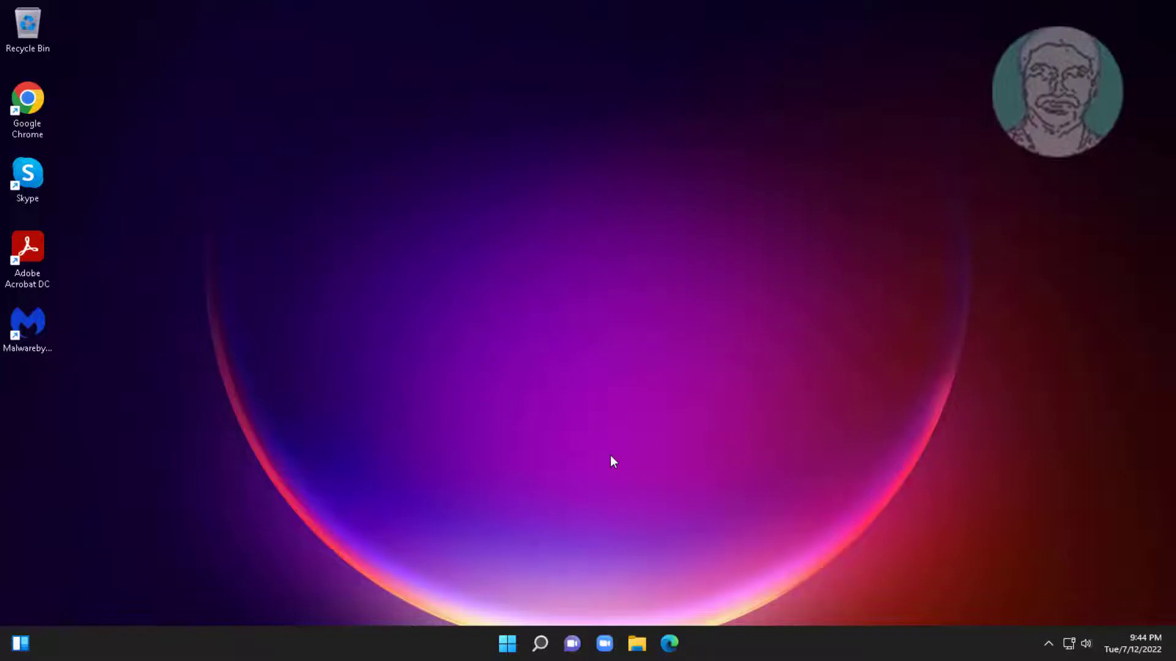
# - Search 'edit power plan' and open the Balanced plan's Edit Plan Settings page
pyautogui.click(539, 643)
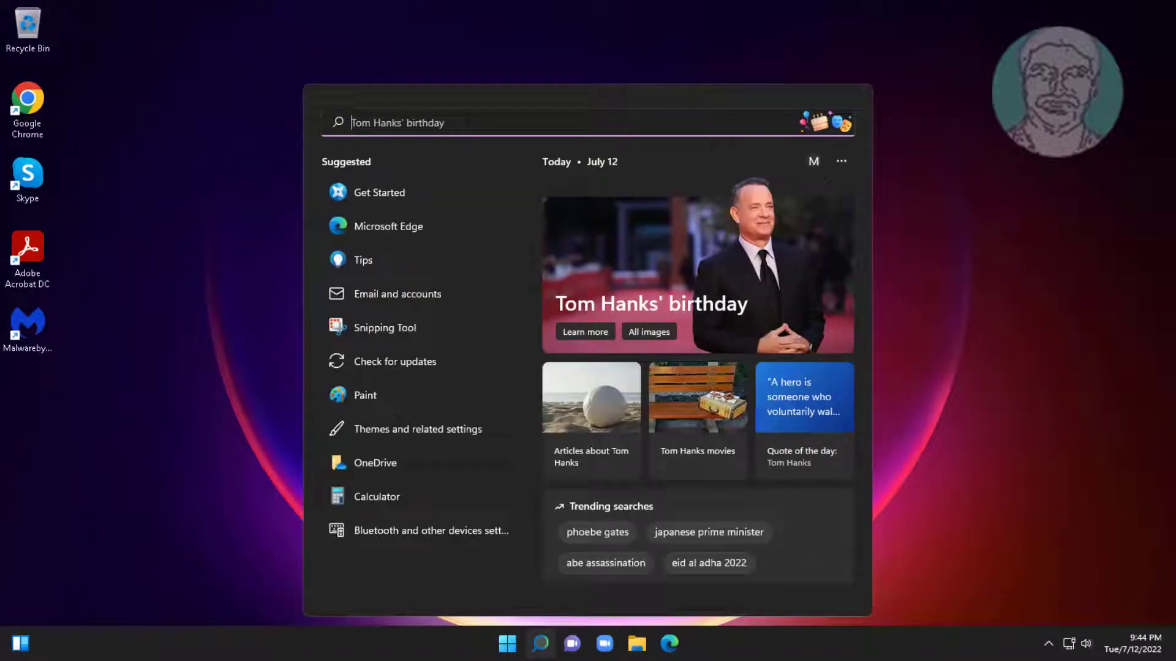
pyautogui.write('edit ')
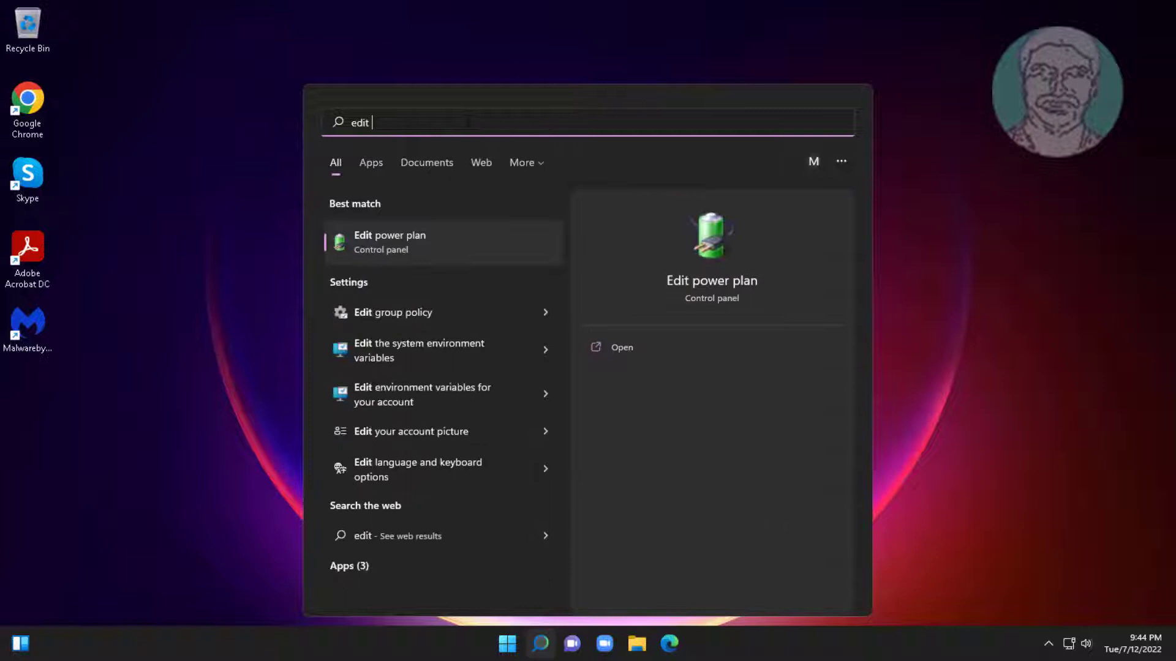
pyautogui.write('power plan')
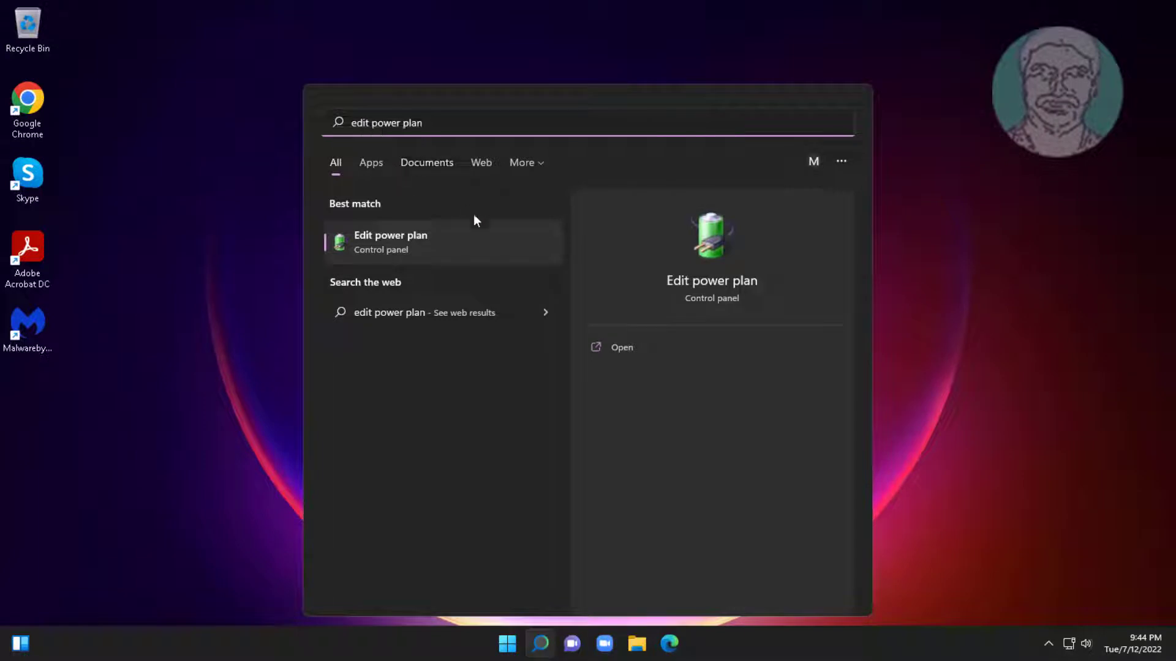
pyautogui.click(415, 247)
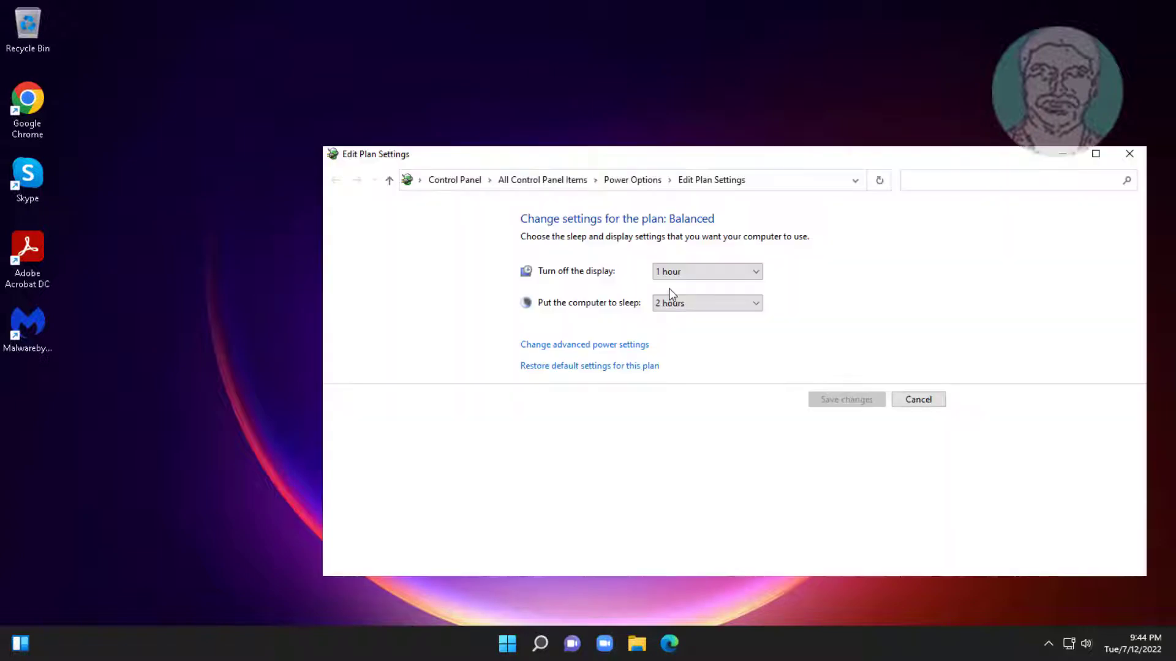
# - Uncheck 'Turn on fast startup' in the power button settings, save, and close Power Options
pyautogui.click(641, 180)
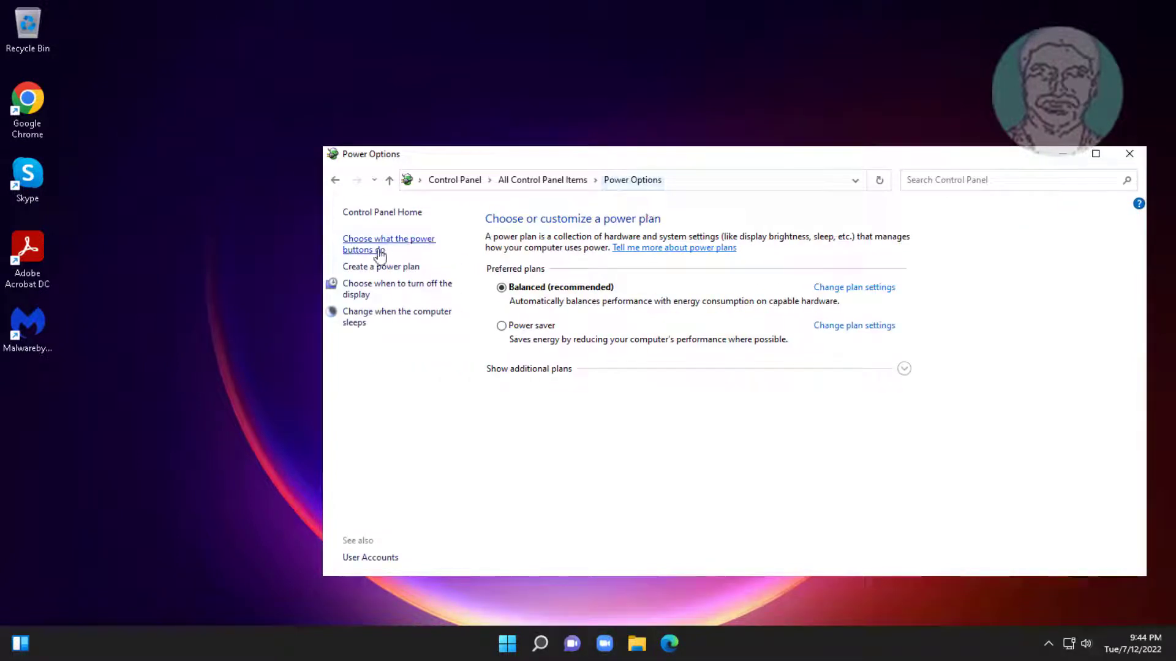
pyautogui.click(359, 247)
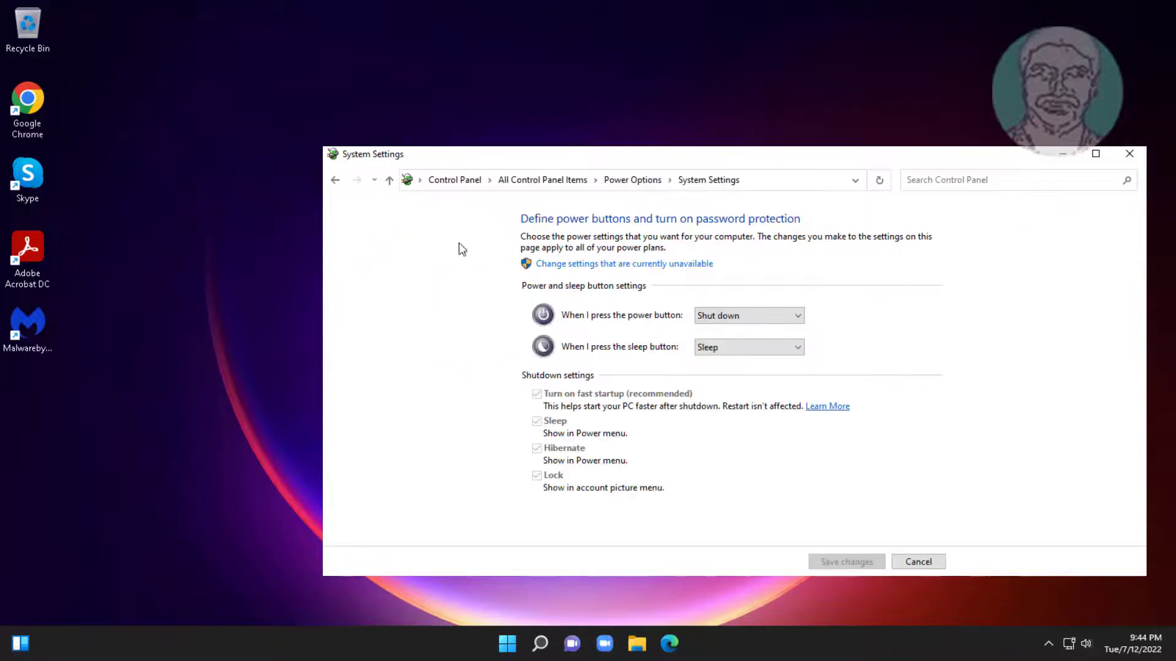
pyautogui.click(622, 265)
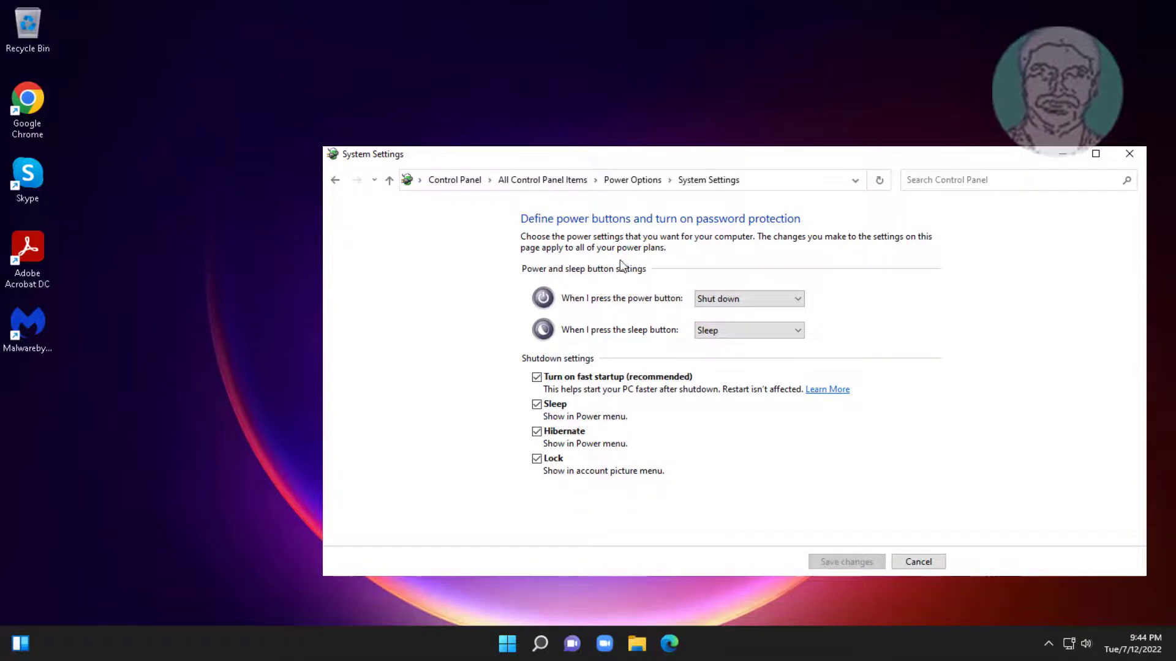
pyautogui.click(537, 378)
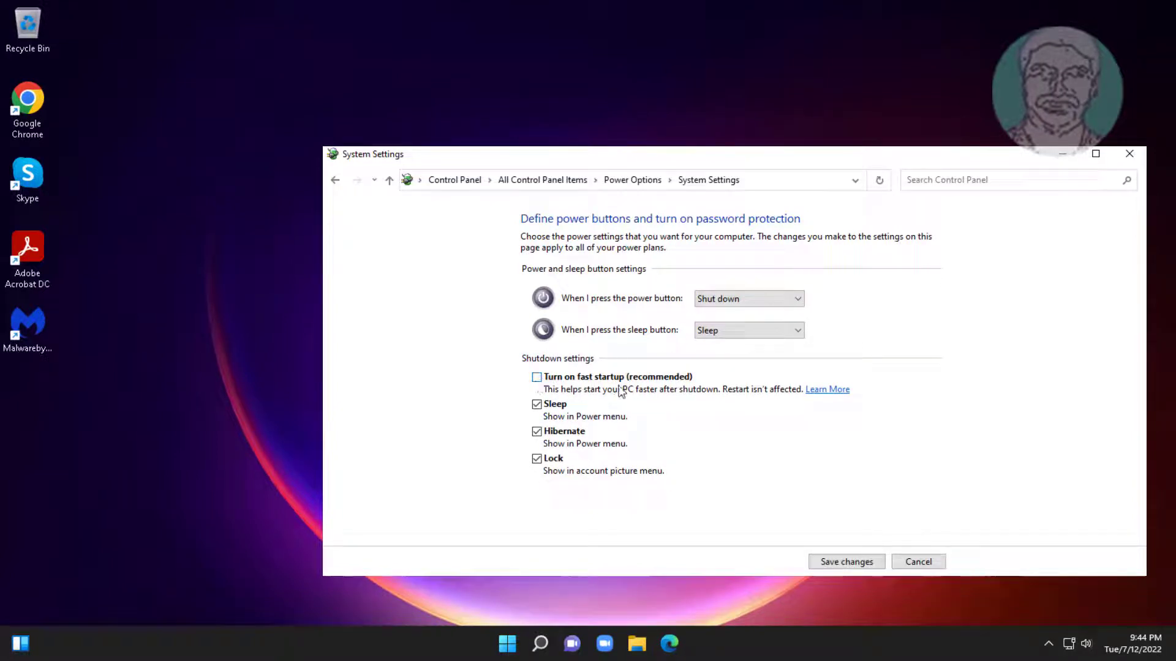
pyautogui.click(853, 562)
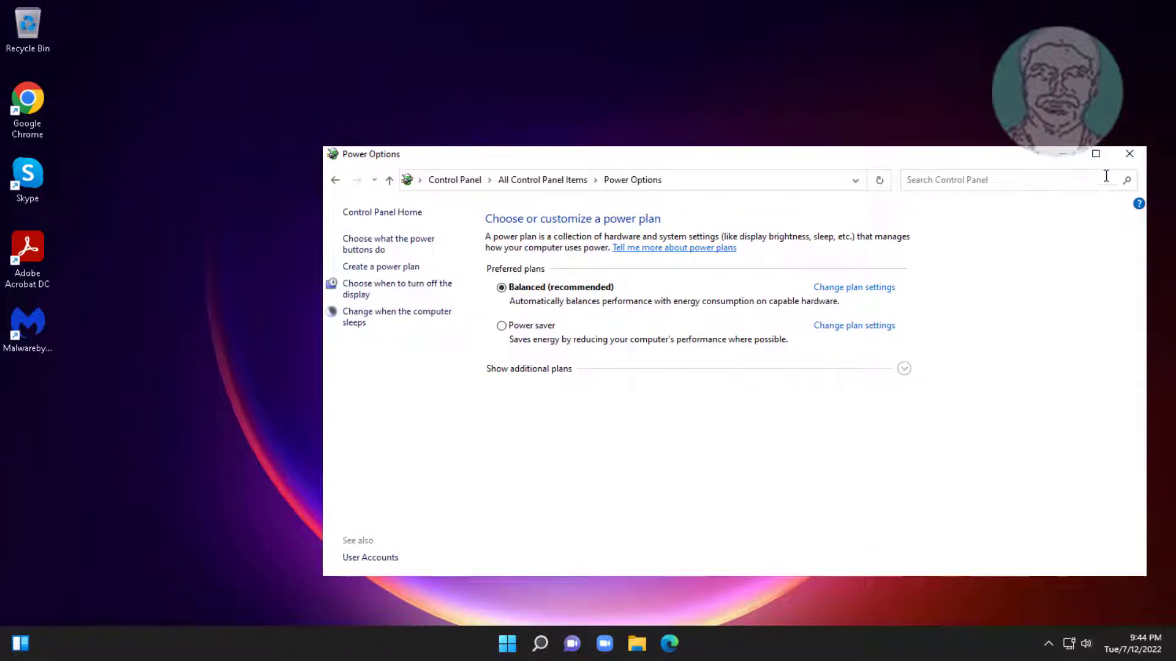
pyautogui.click(1129, 153)
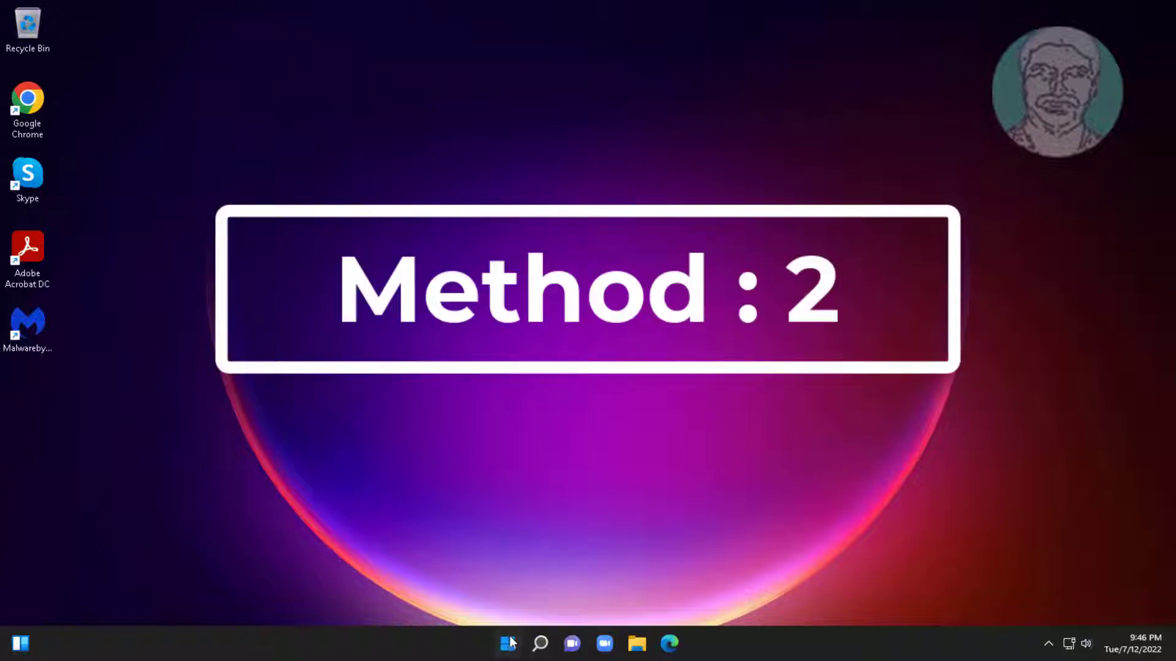
# - Open Device Manager and bring up the context menu for the Intel(R) 82574L Gigabit Network Connection adapter
pyautogui.rightClick(508, 644)
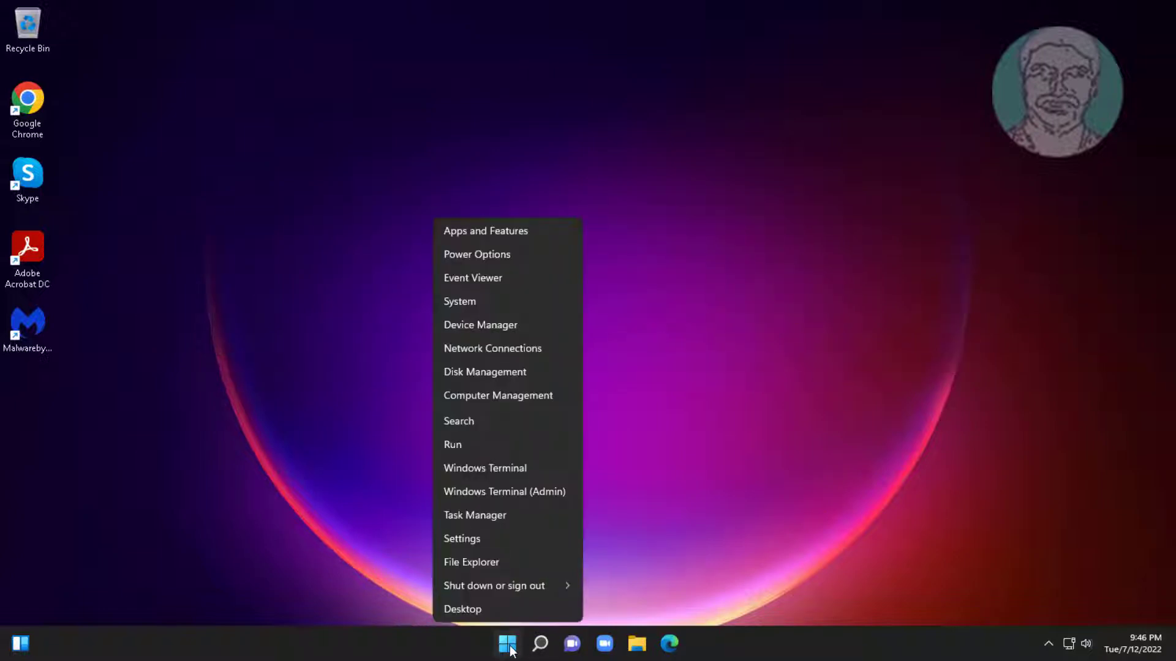
pyautogui.click(508, 332)
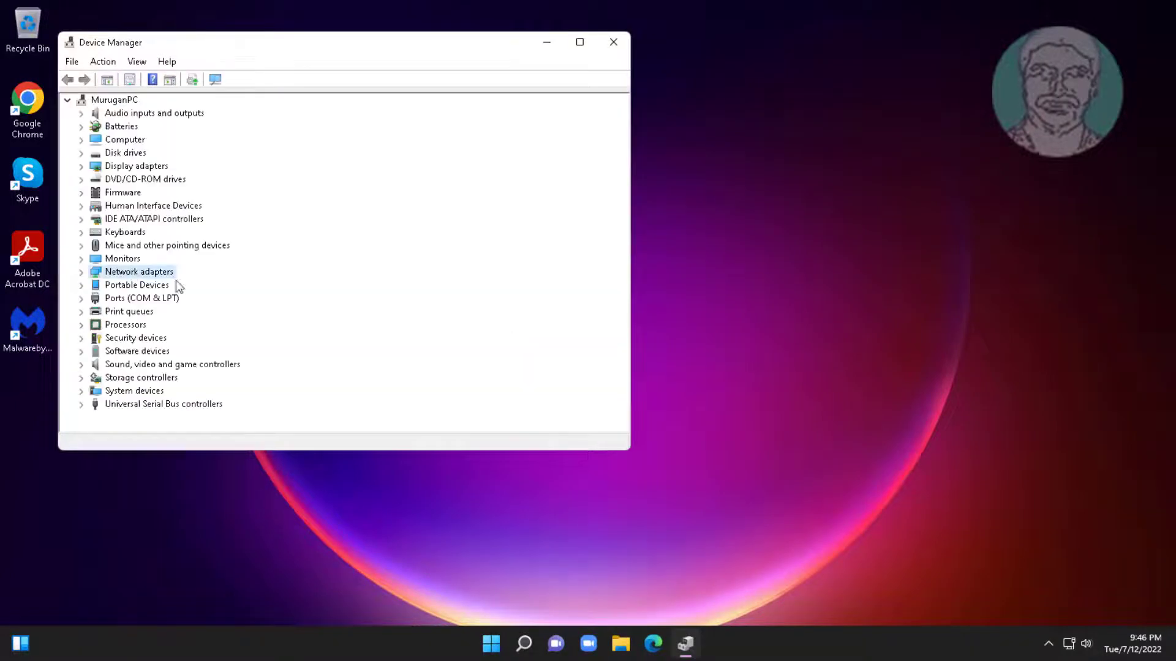
pyautogui.click(81, 272)
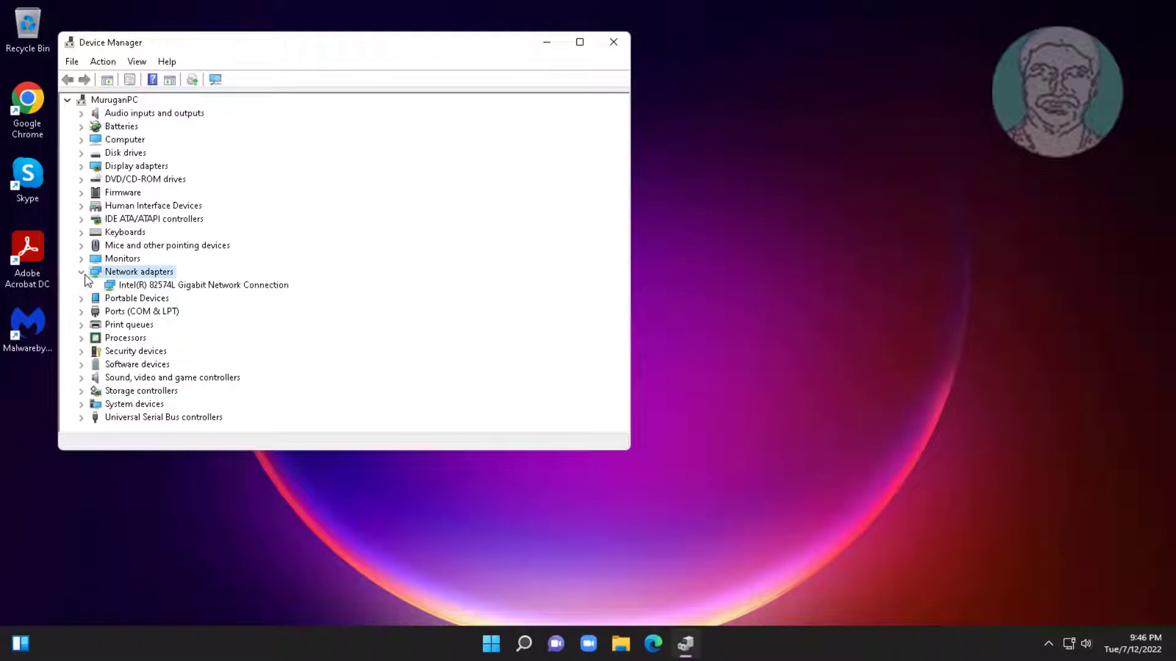
pyautogui.click(195, 289)
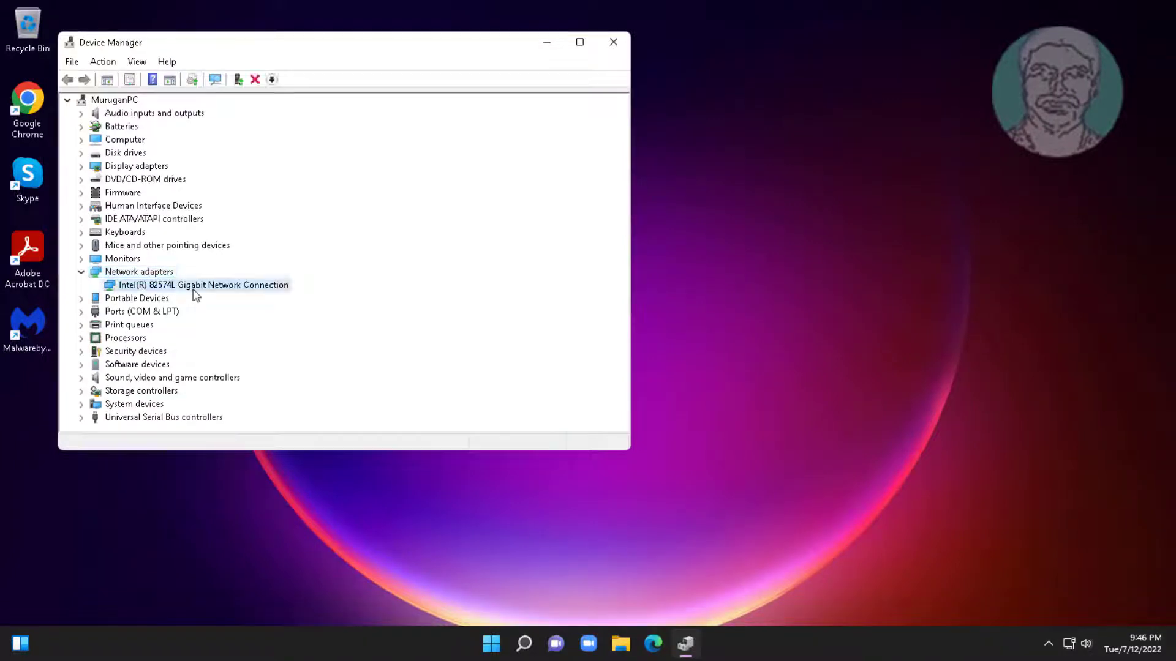
pyautogui.rightClick(248, 291)
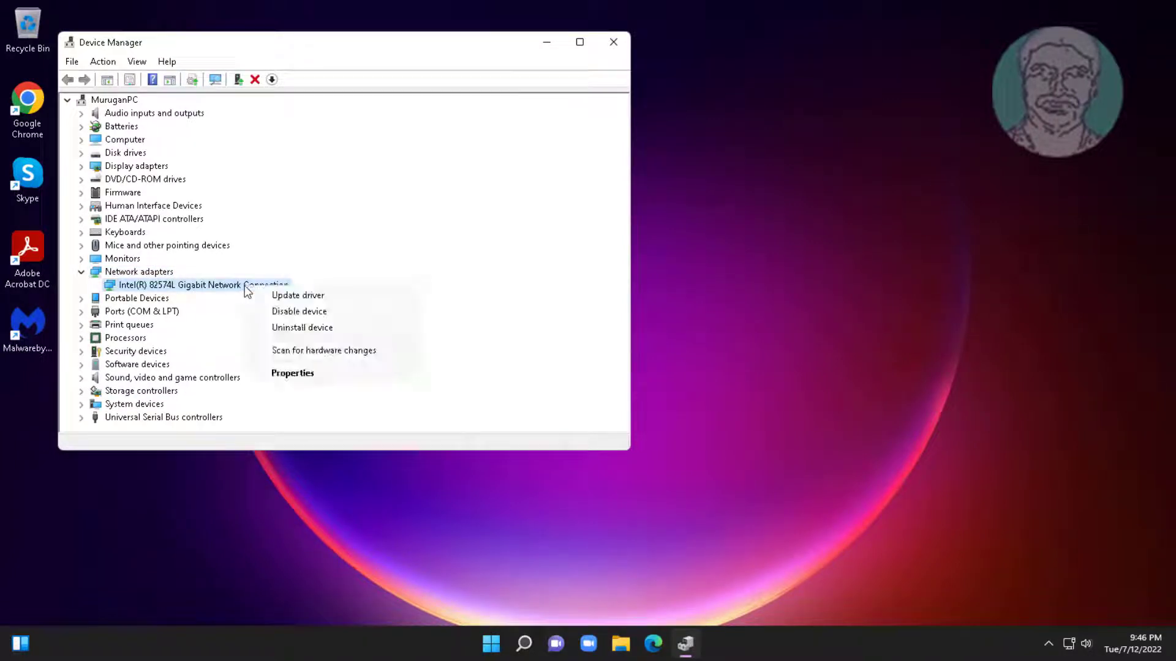
# - In the adapter's Power Management properties, uncheck 'Allow this device to wake the computer' and confirm
pyautogui.click(327, 384)
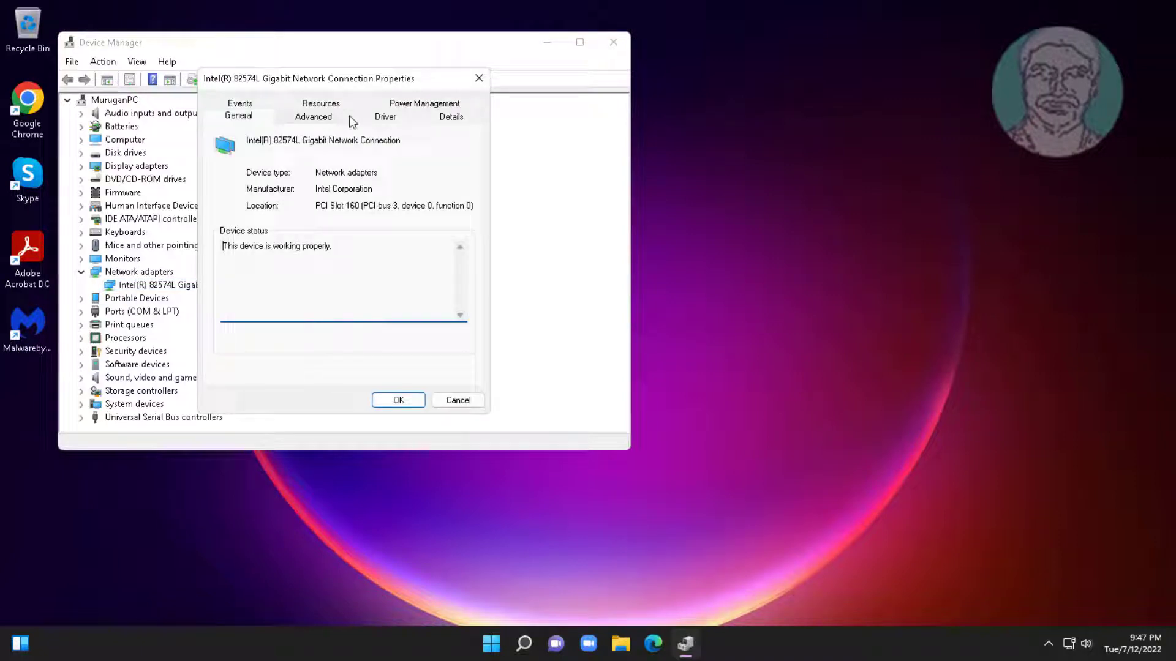
pyautogui.click(405, 109)
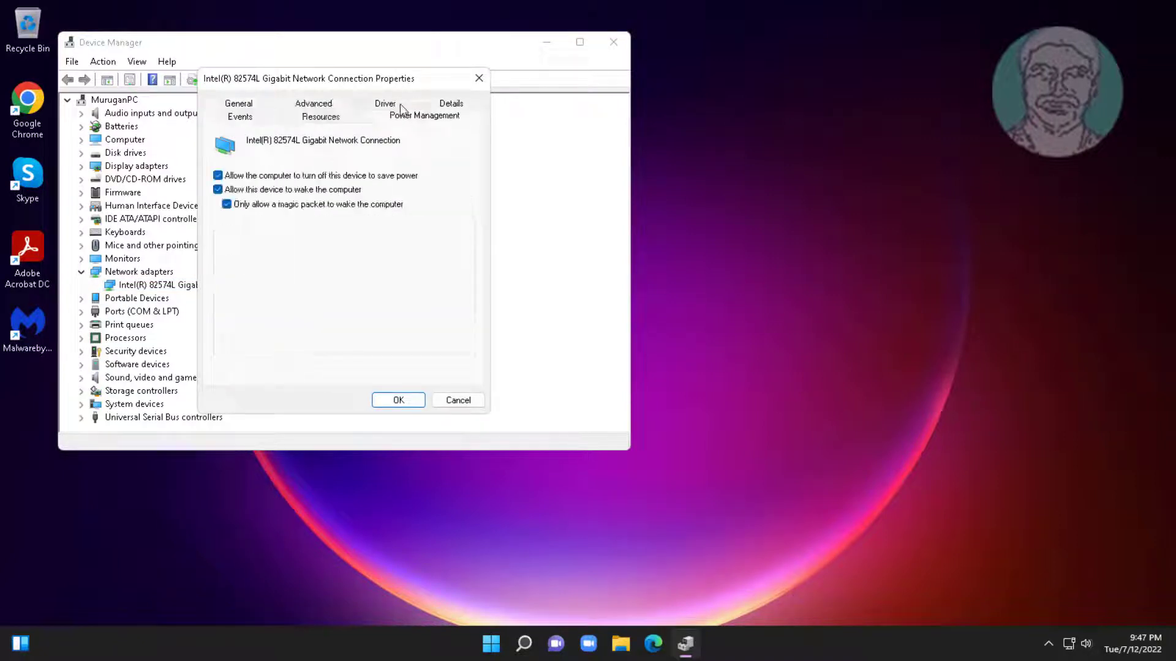
pyautogui.click(219, 191)
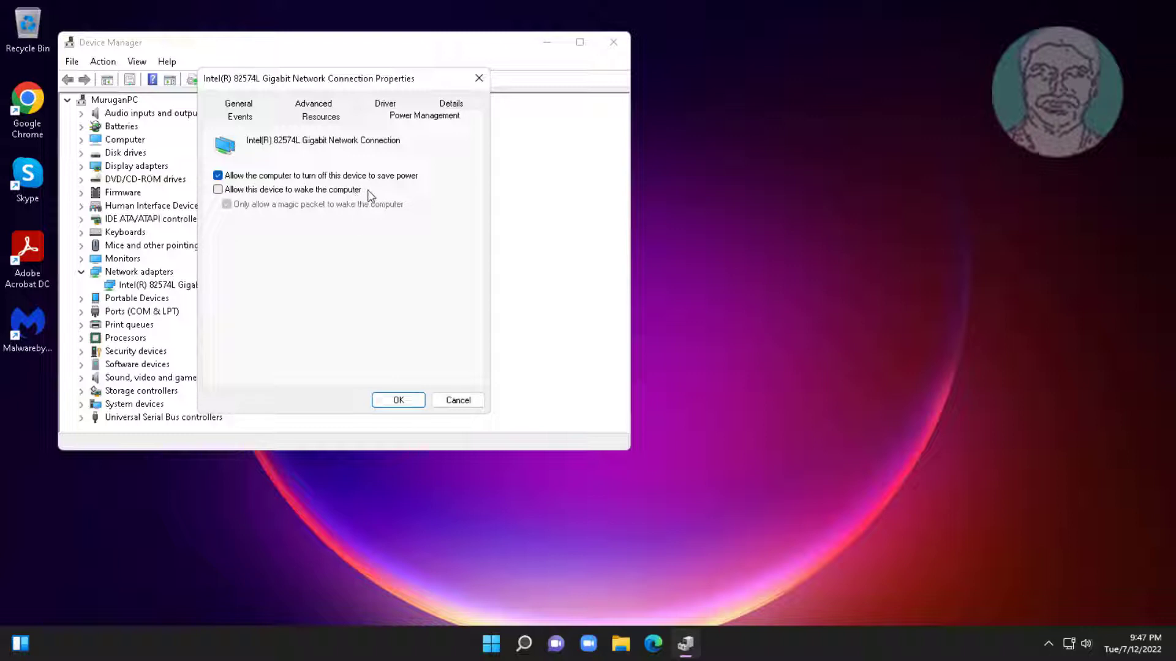
pyautogui.click(399, 401)
# - Close Device Manager, then search 'control panel' and open All Control Panel Items
pyautogui.click(613, 41)
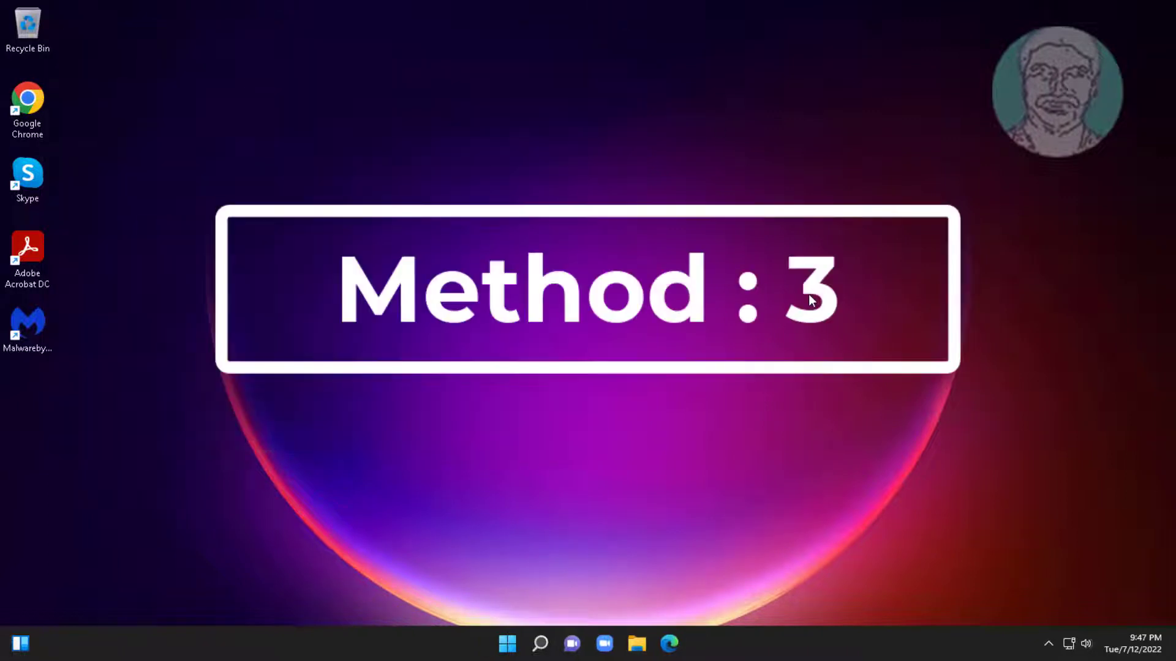
pyautogui.click(540, 643)
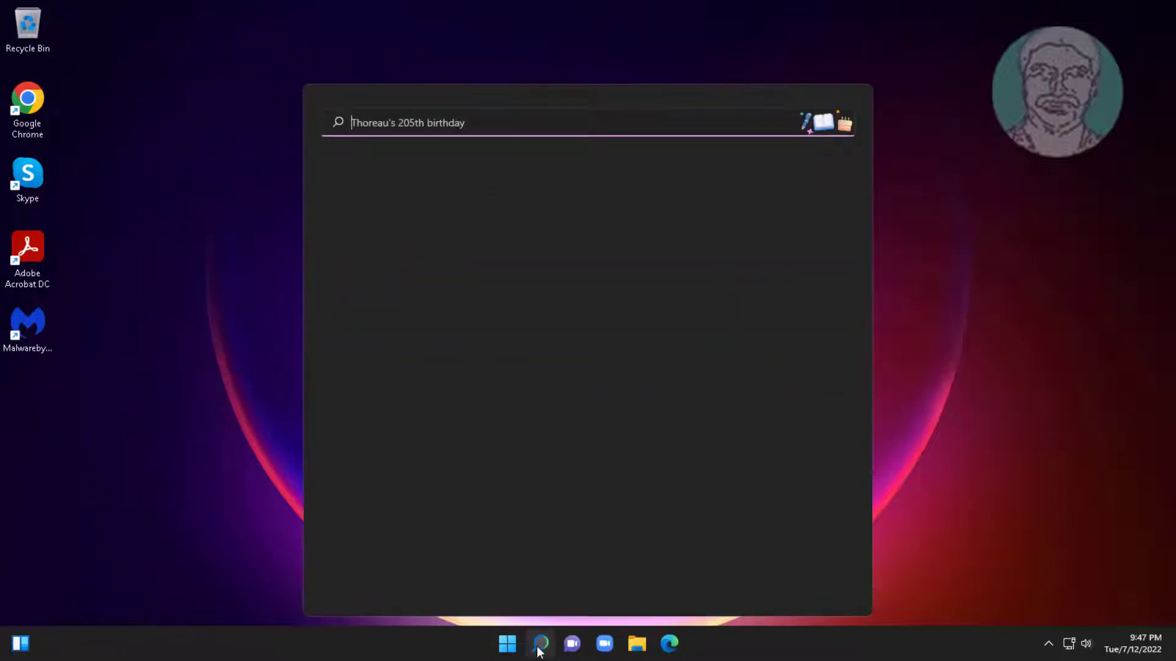
pyautogui.write('c')
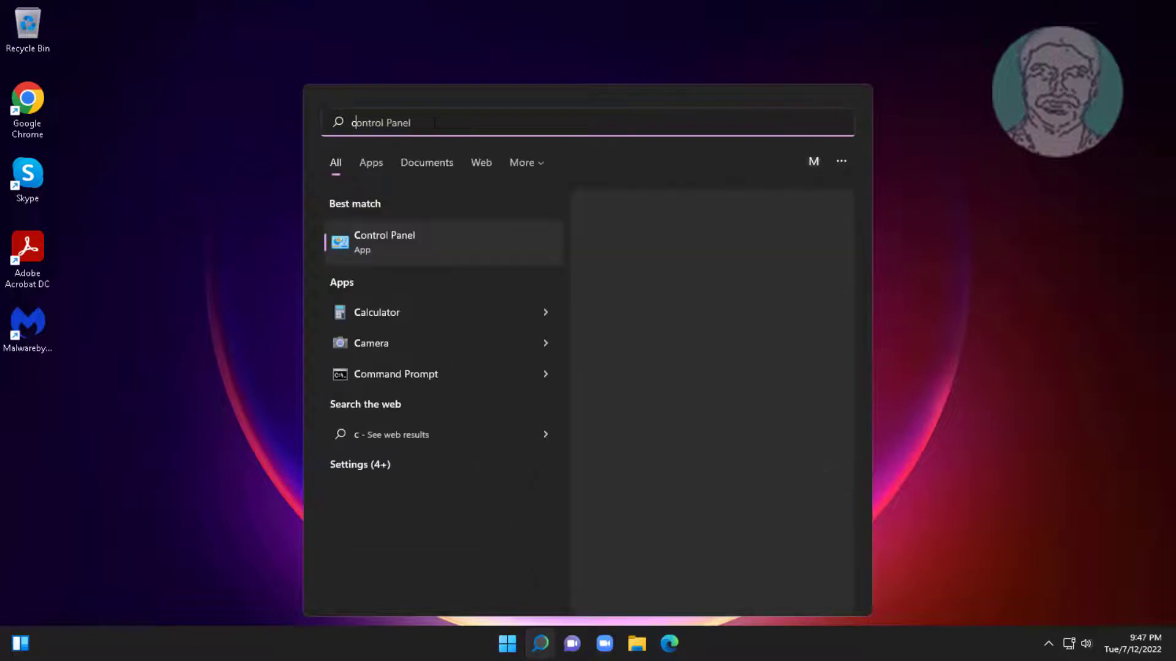
pyautogui.write('ontrol panel')
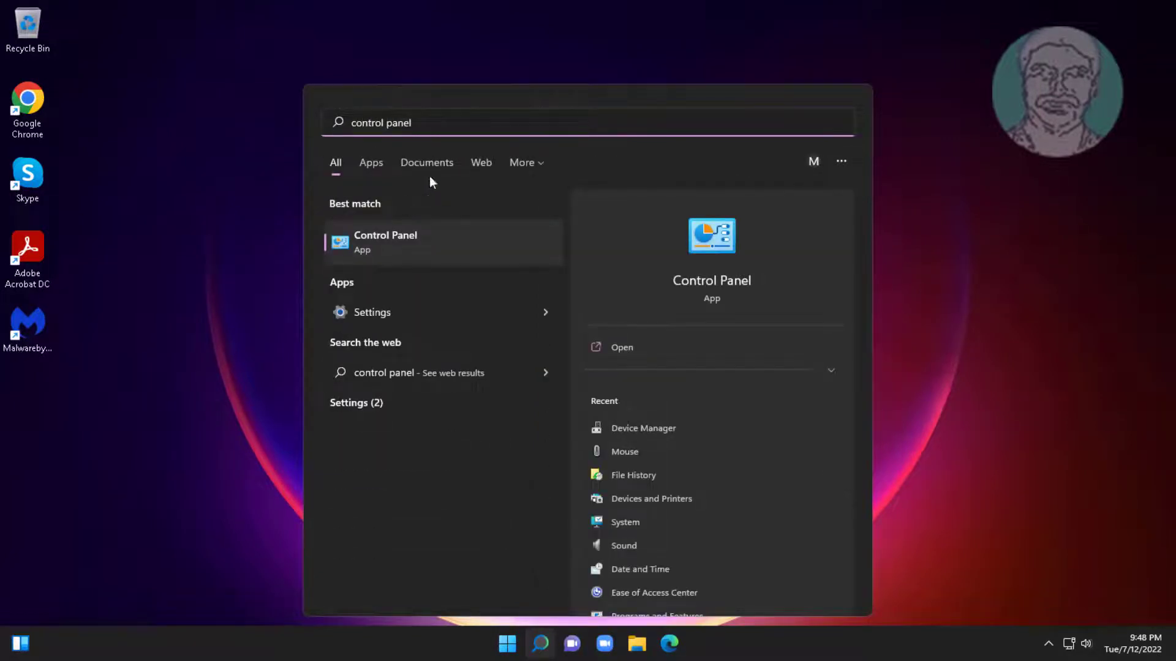
pyautogui.click(410, 249)
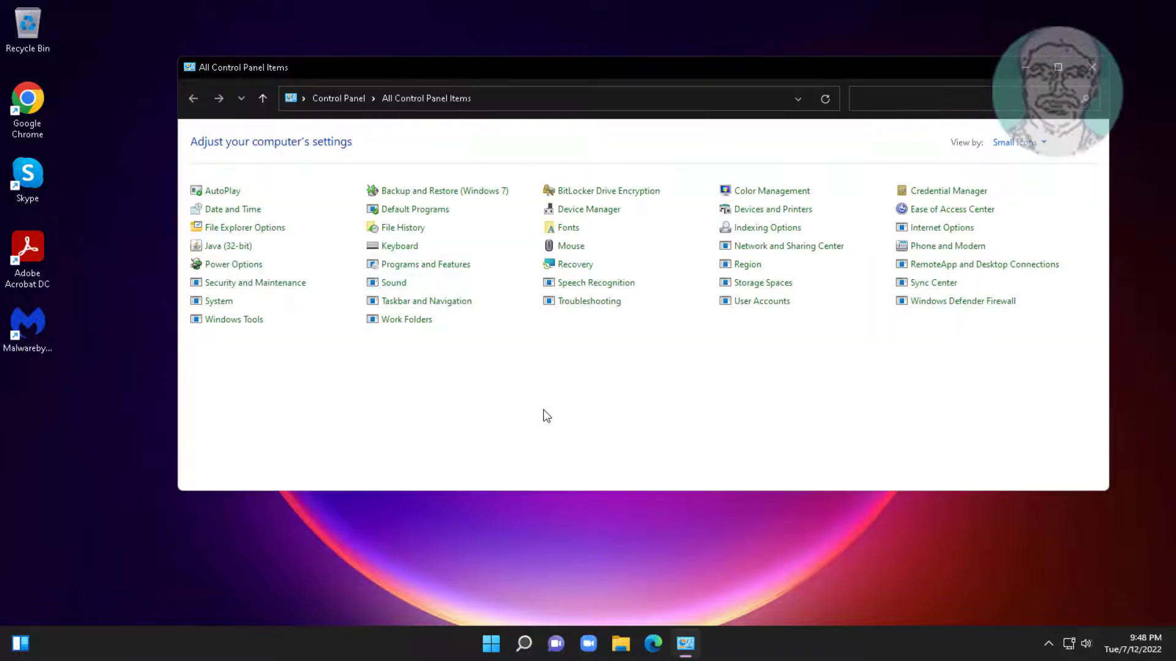
# - Go to System > About and open Advanced system settings
pyautogui.click(217, 304)
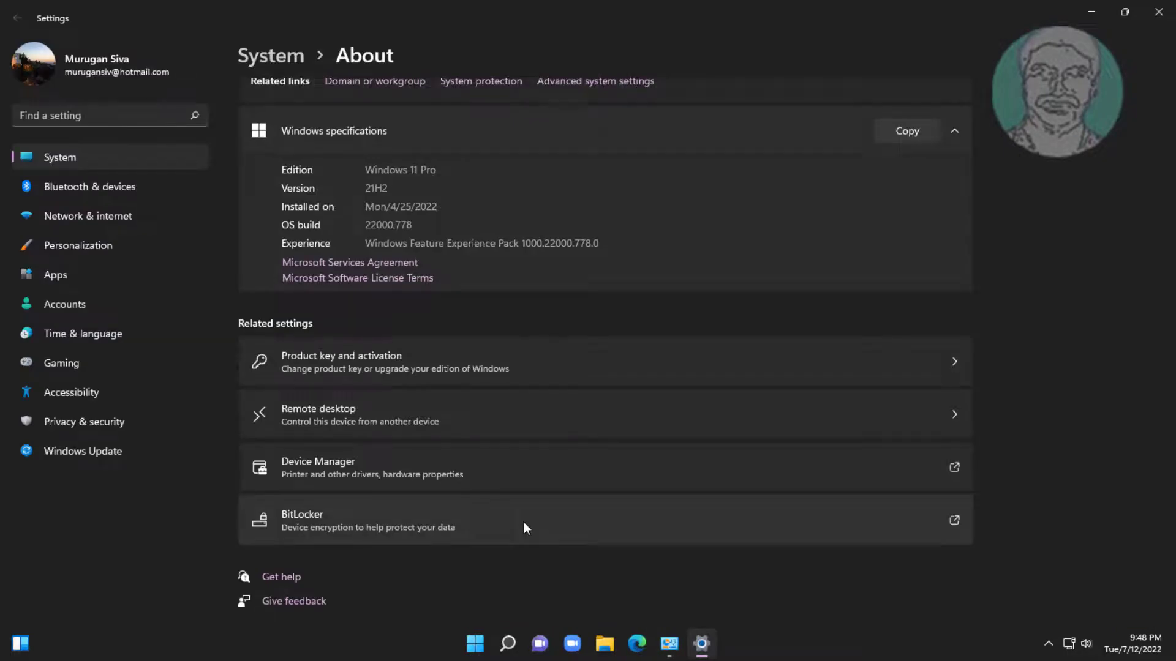
pyautogui.click(589, 81)
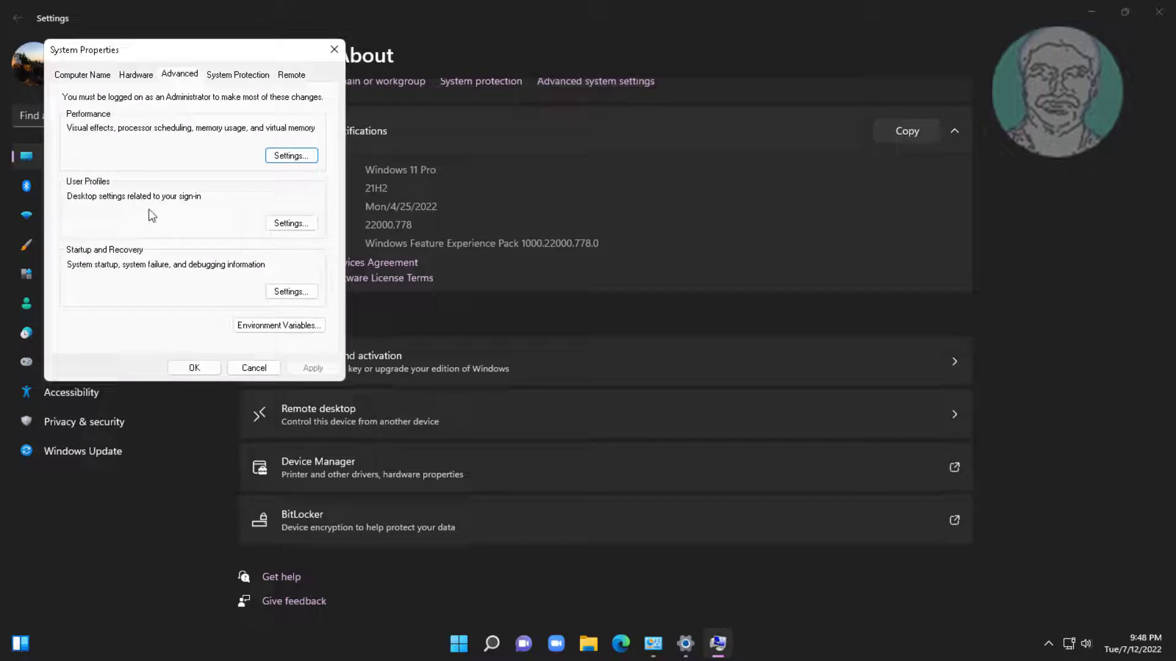
# - Turn off automatic restart after system failure, confirm both dialogs, and close Settings and Control Panel
pyautogui.click(307, 292)
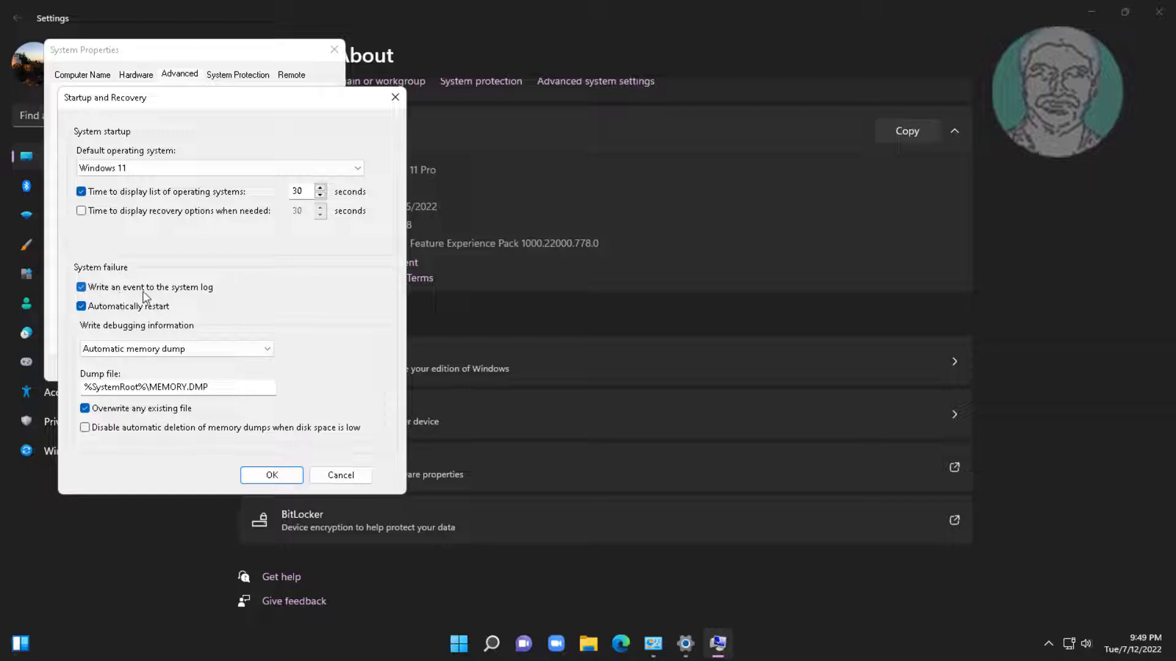
pyautogui.click(82, 307)
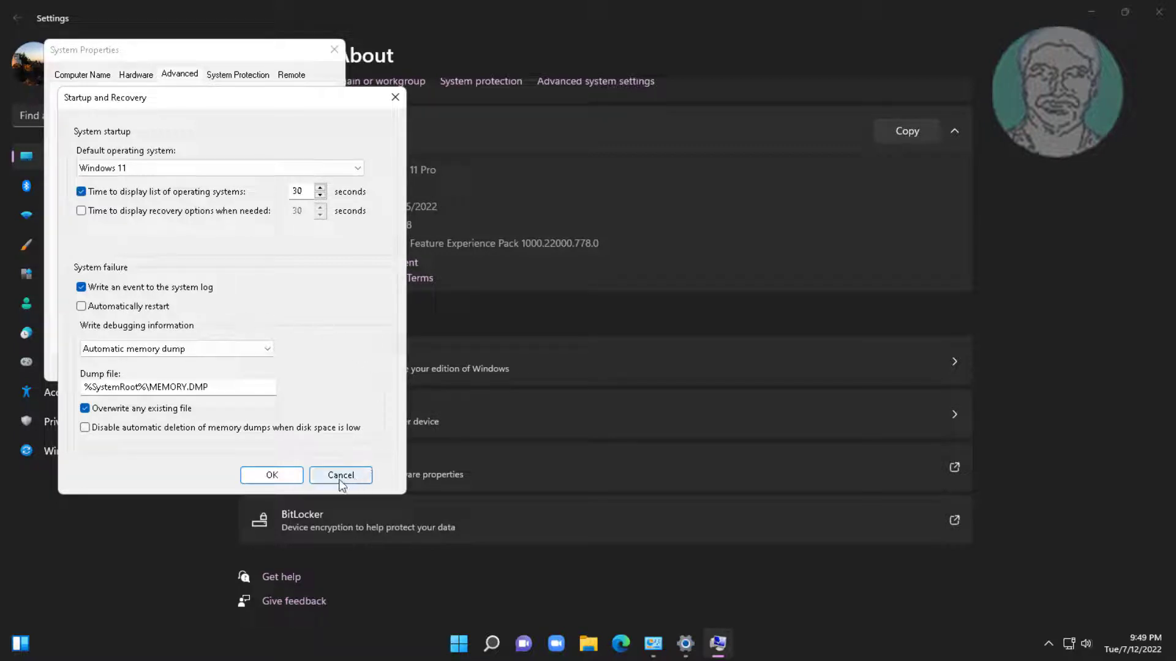
pyautogui.click(290, 477)
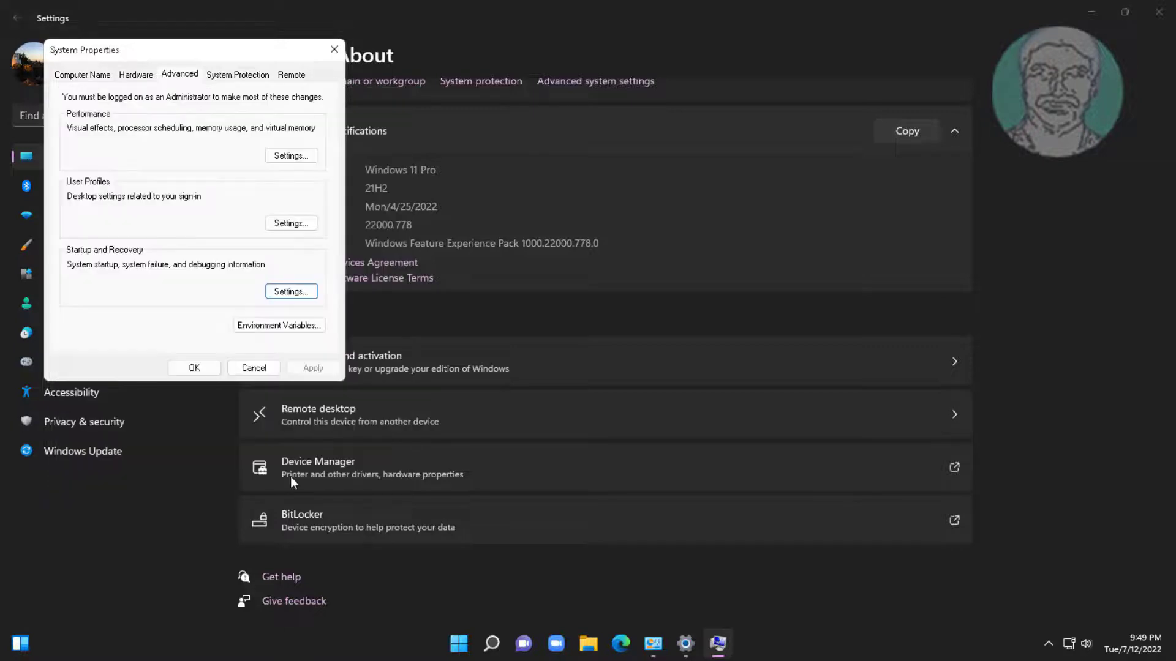
pyautogui.click(210, 372)
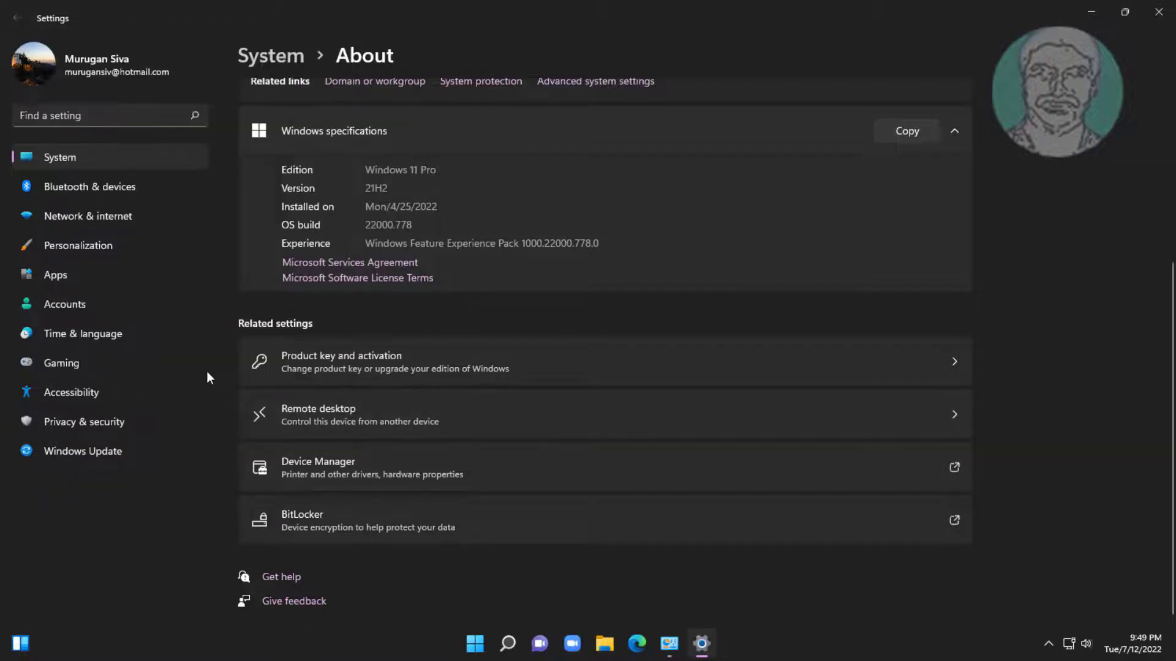
pyautogui.click(1163, 18)
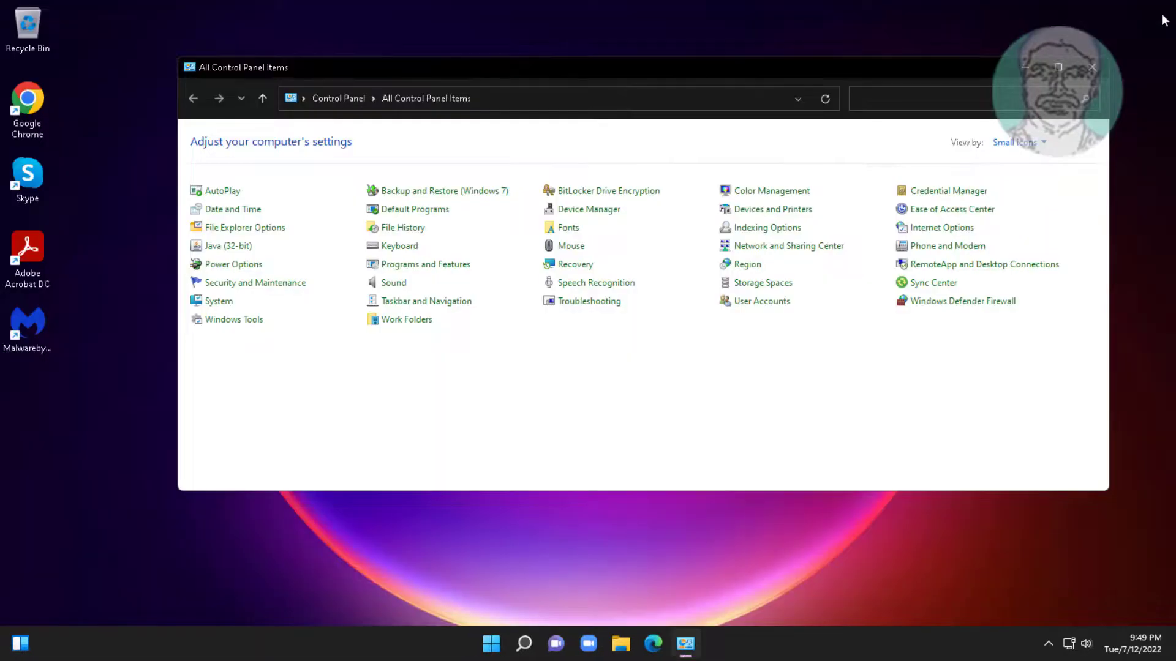
pyautogui.click(1097, 76)
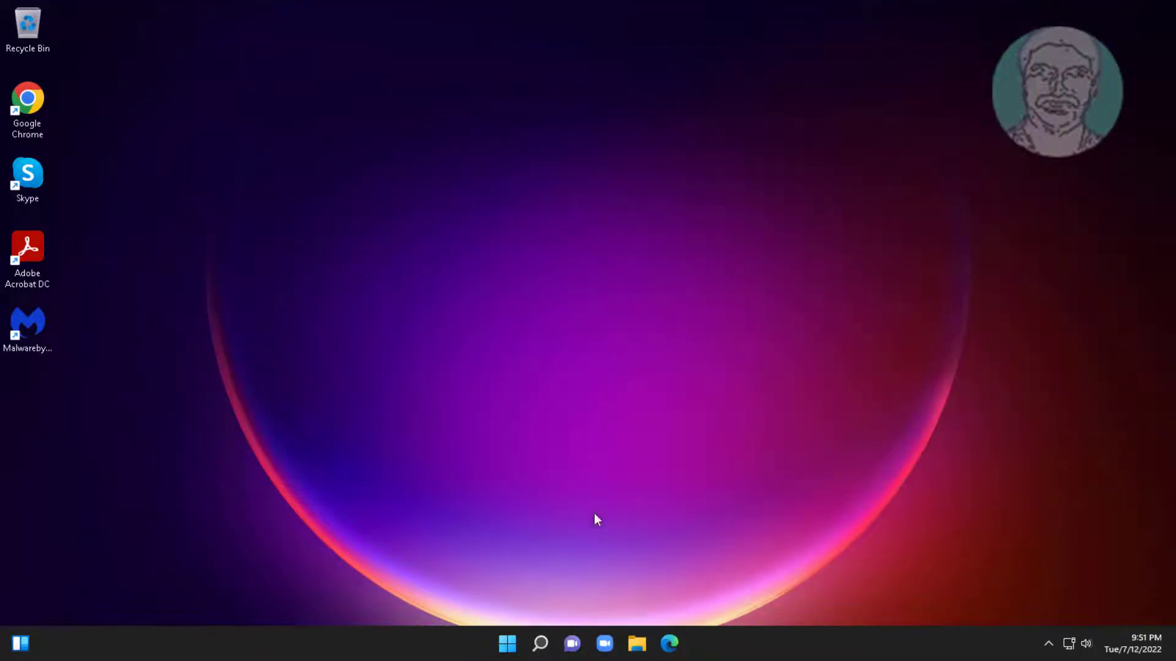
# - Search 'regedit' and run Registry Editor as administrator, approving the UAC prompt
pyautogui.click(540, 643)
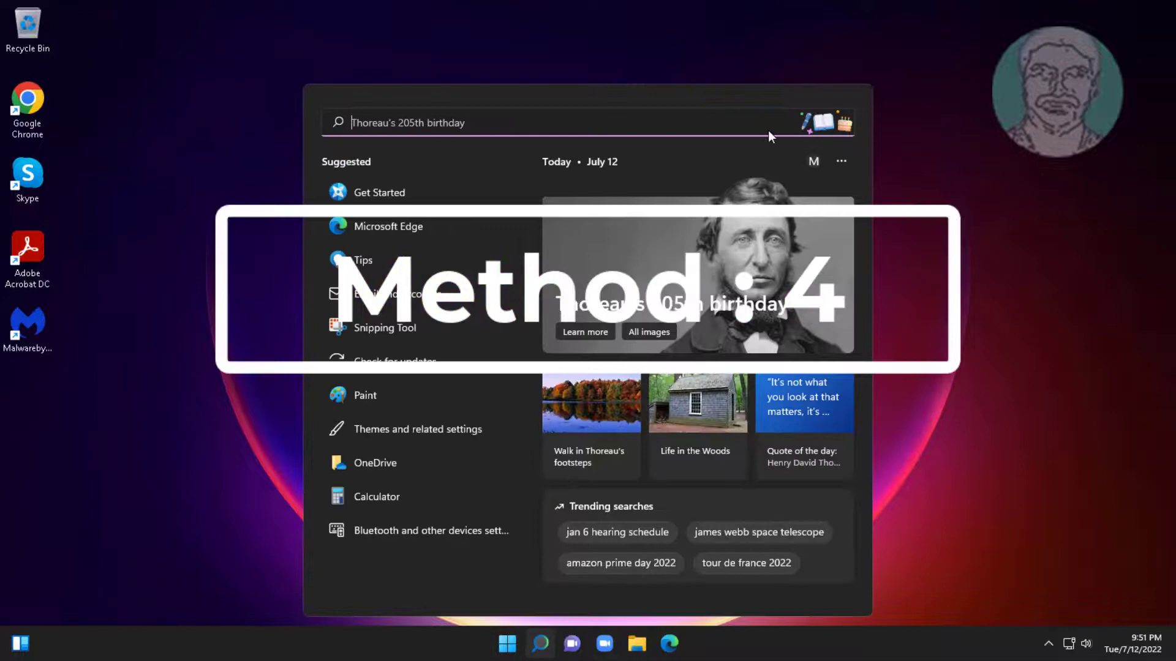
pyautogui.write('reg')
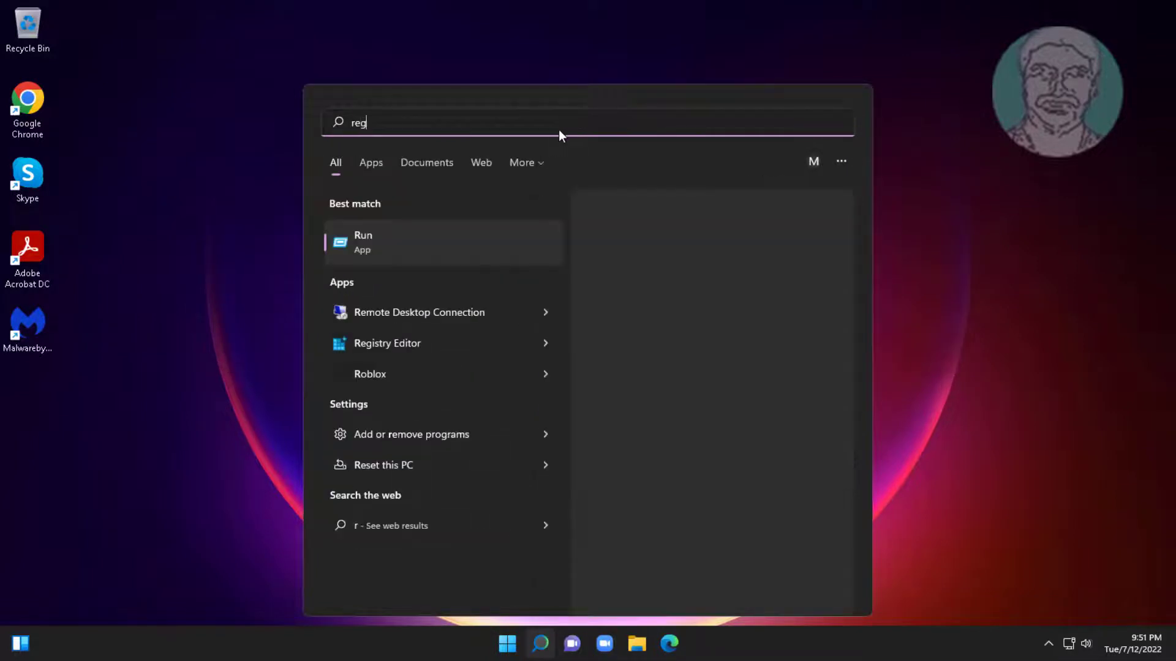
pyautogui.write('edit')
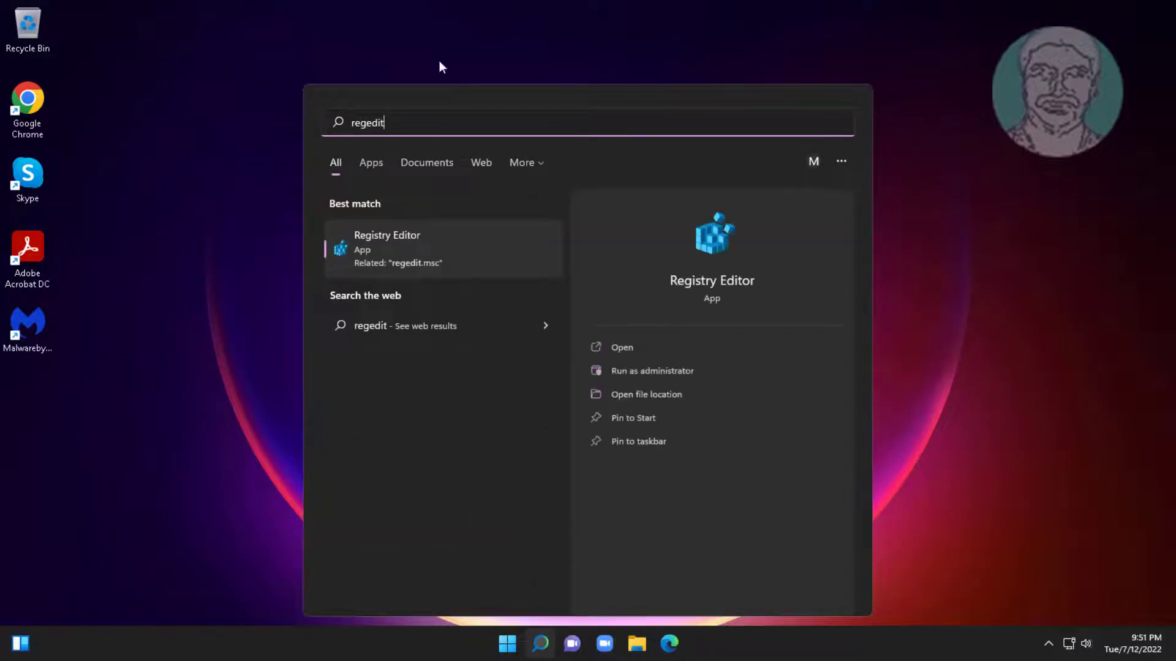
pyautogui.rightClick(373, 229)
pyautogui.click(428, 241)
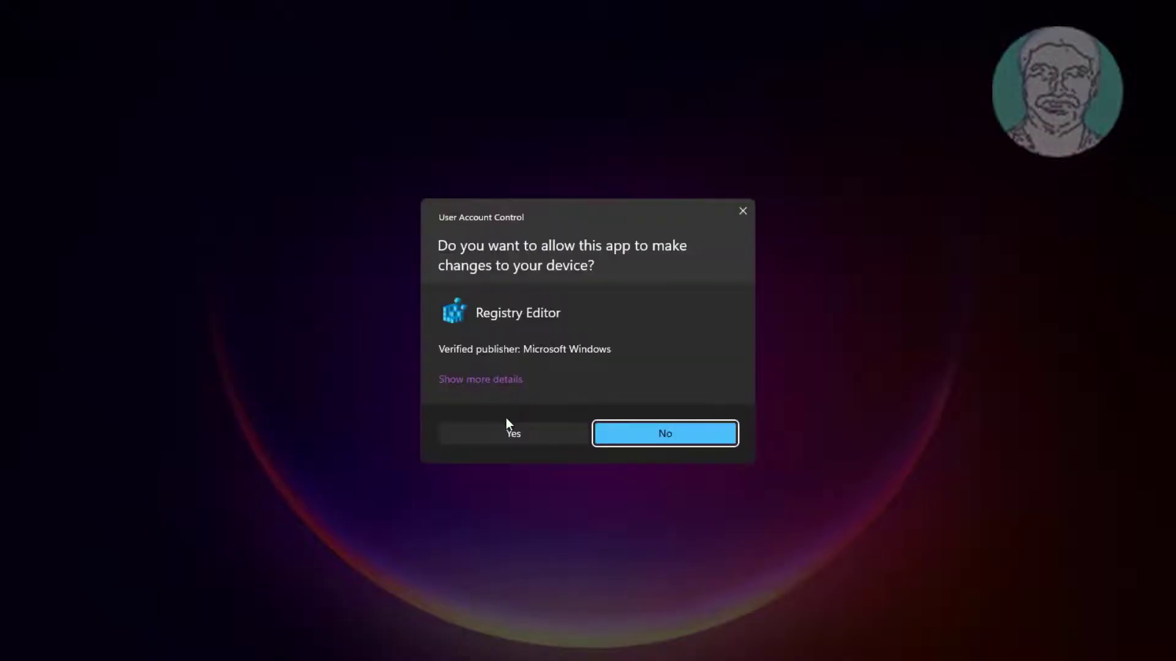
pyautogui.click(496, 439)
# - Expand HKEY_LOCAL_MACHINE, SOFTWARE and Microsoft, jumping down to the keys starting with W
pyautogui.click(19, 99)
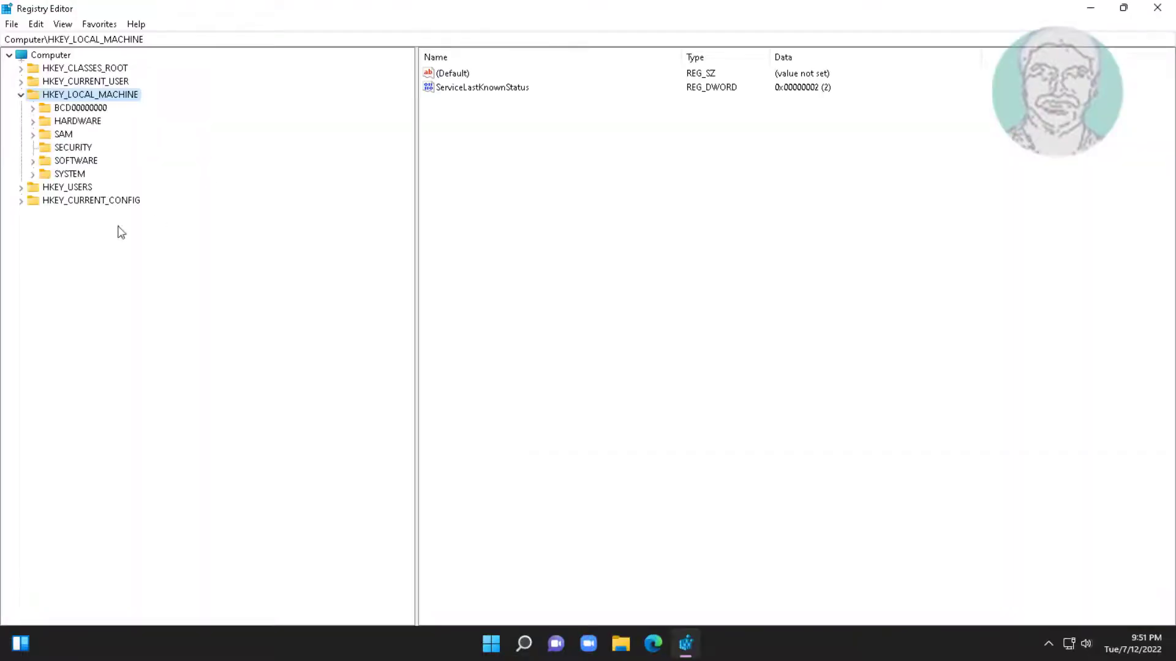
pyautogui.click(92, 164)
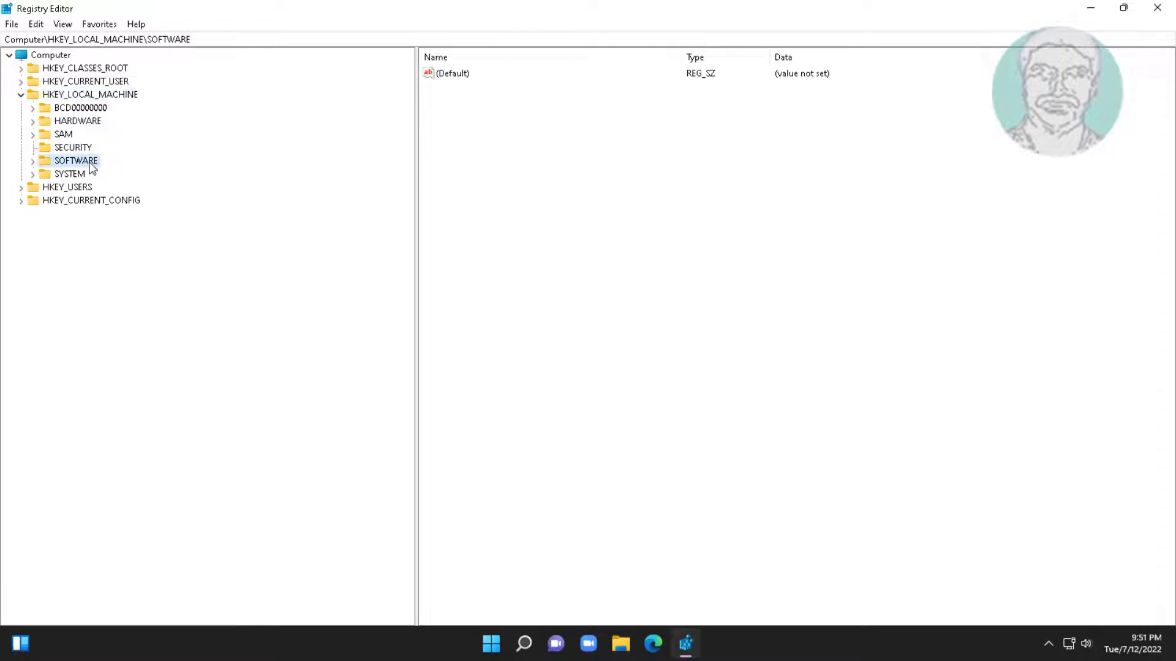
pyautogui.click(33, 161)
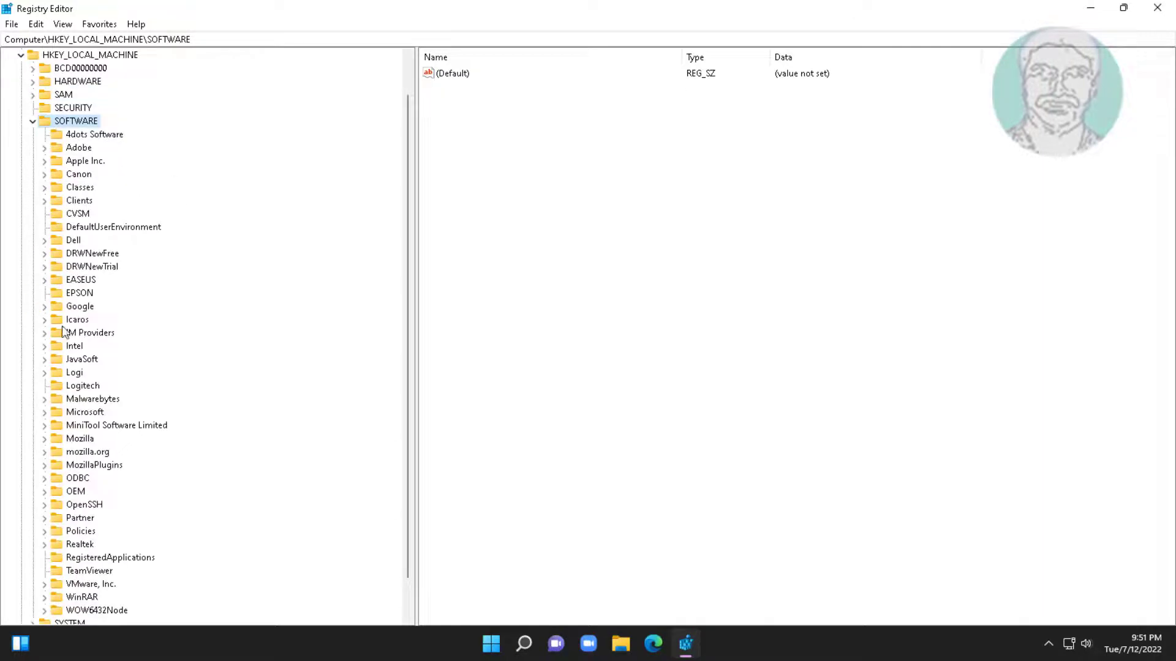
pyautogui.click(90, 412)
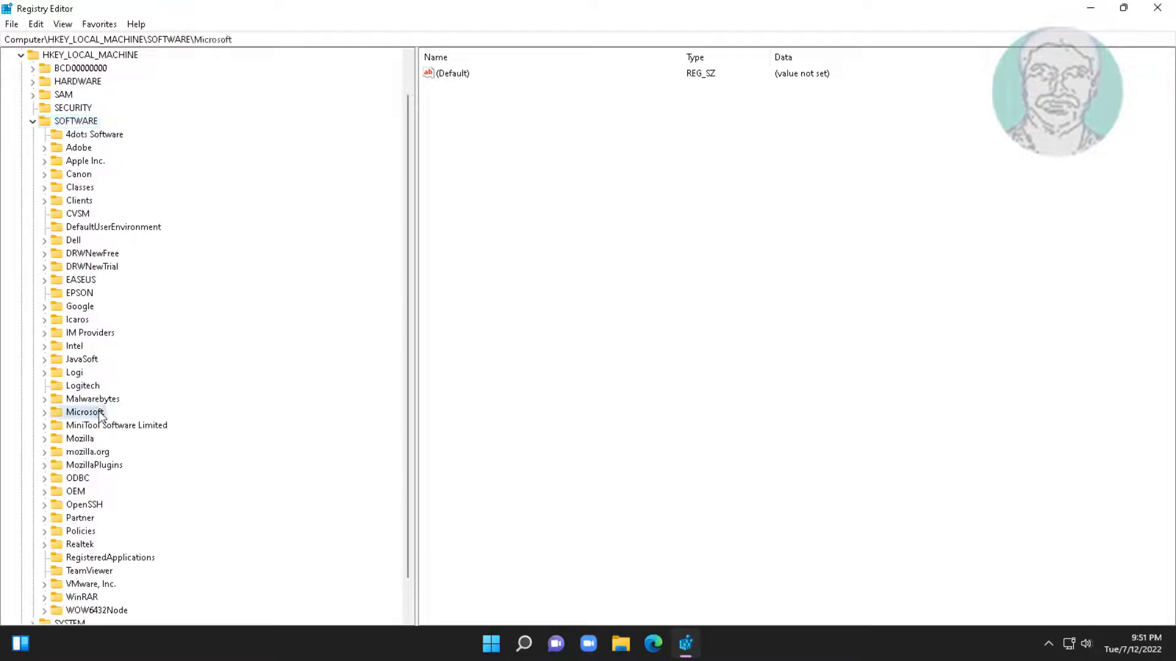
pyautogui.click(45, 412)
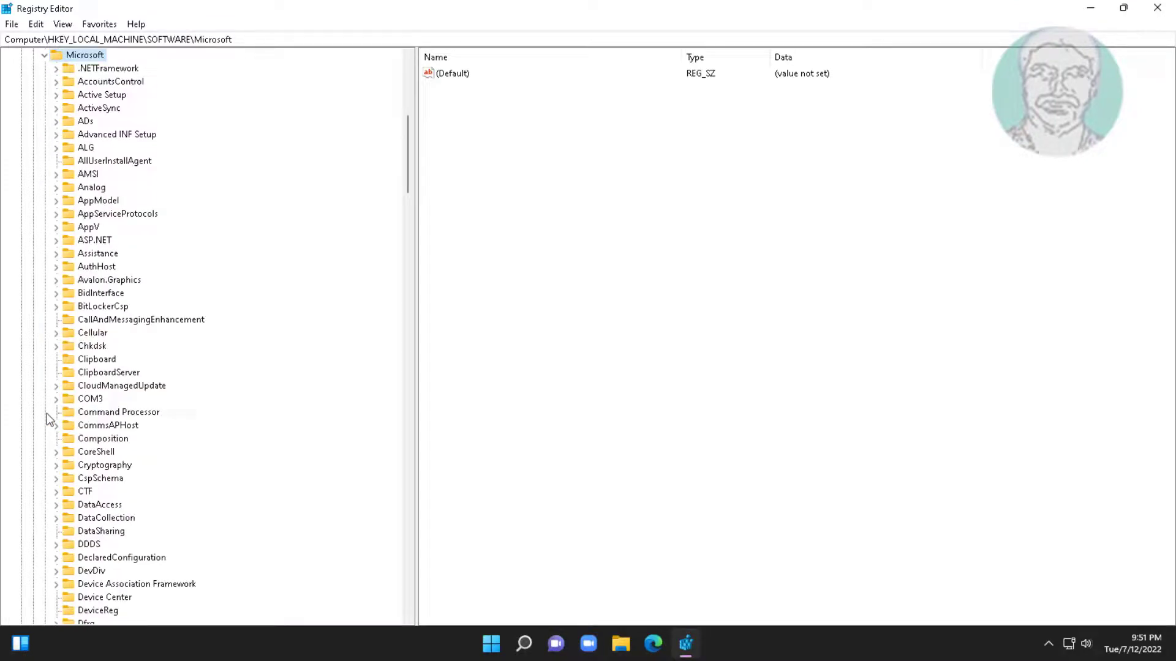
pyautogui.click(95, 348)
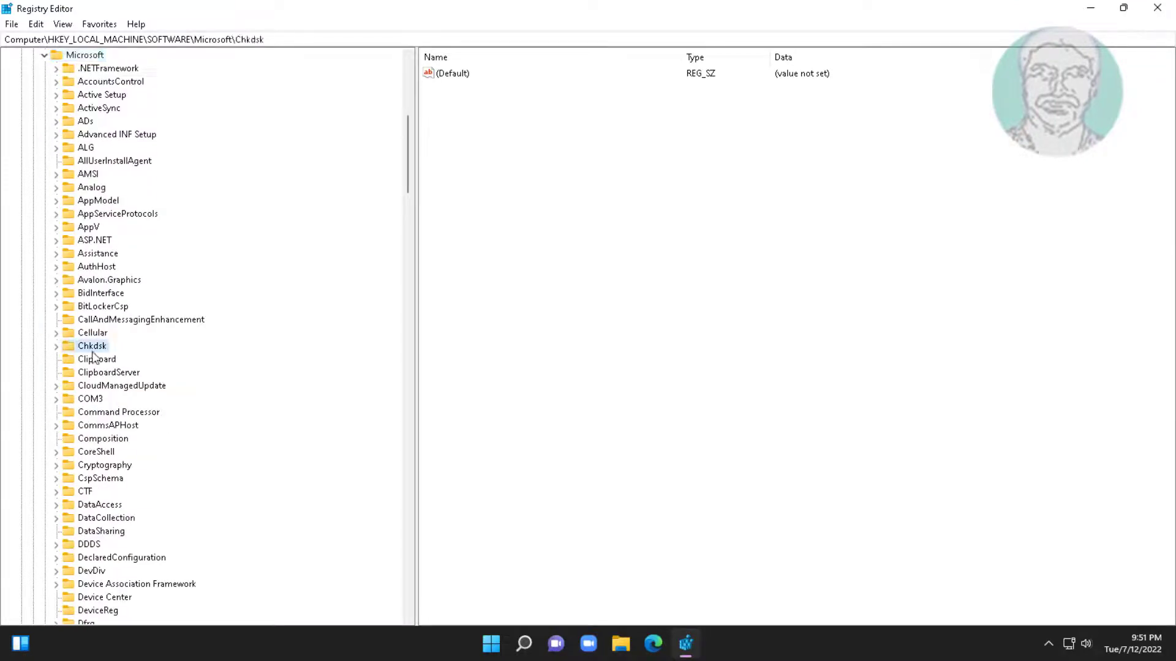
pyautogui.press('w')
pyautogui.scroll(-12, 167, 425)
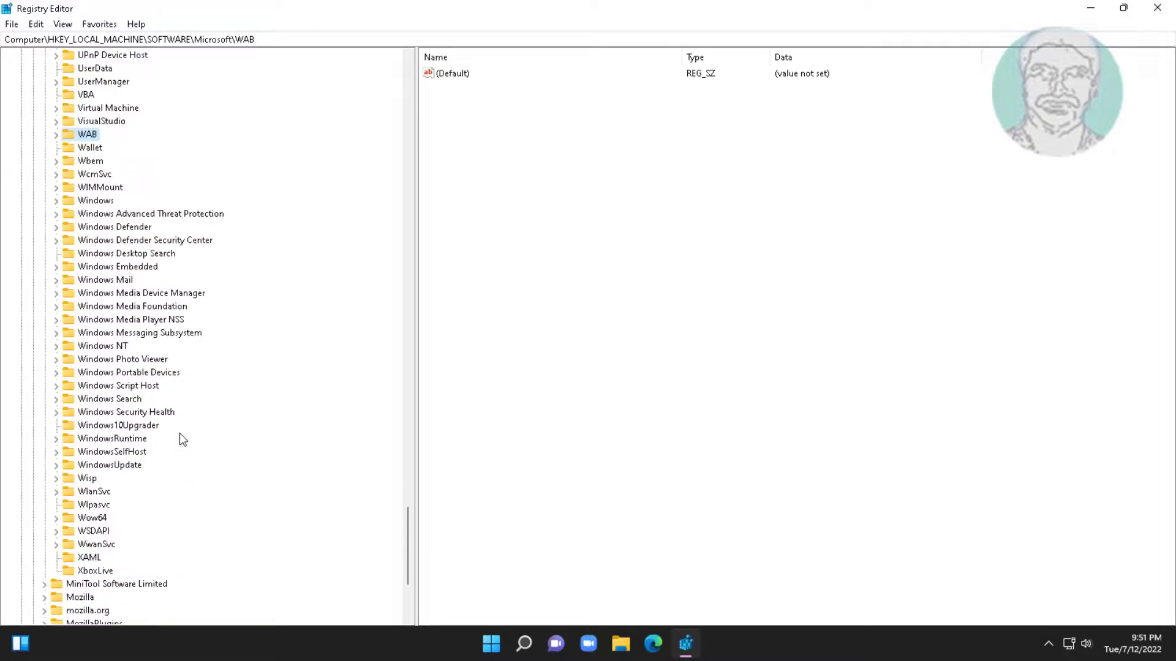
# - Expand Windows NT and CurrentVersion, then select the Winlogon key to list its values
pyautogui.click(110, 346)
pyautogui.click(56, 346)
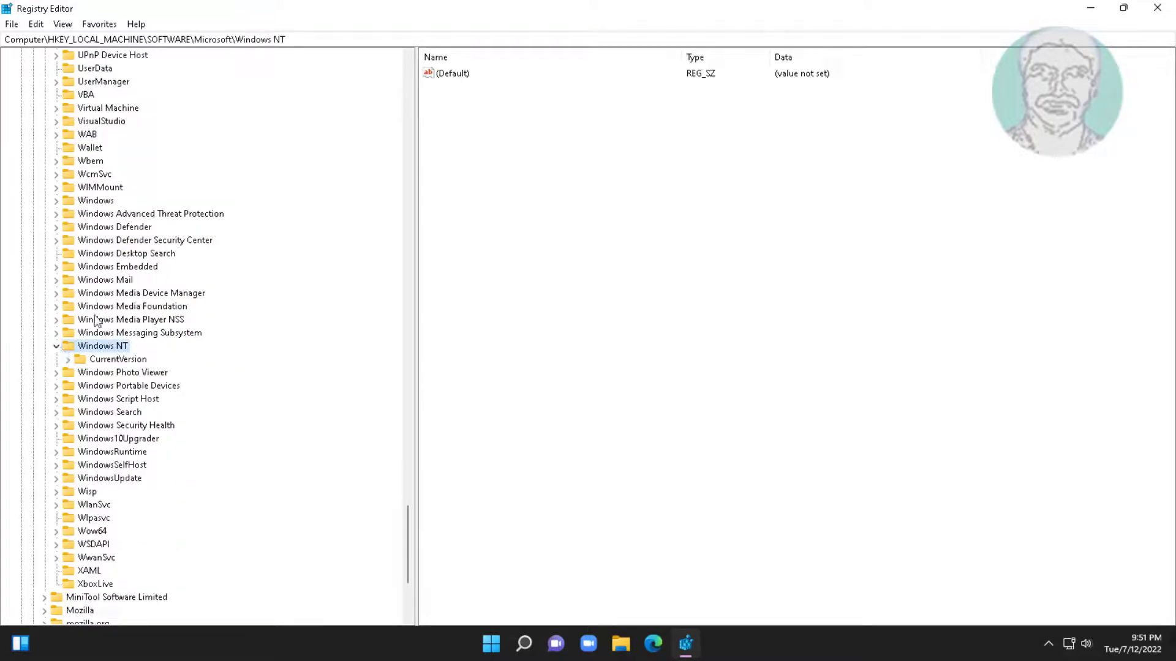
pyautogui.click(125, 360)
pyautogui.click(68, 360)
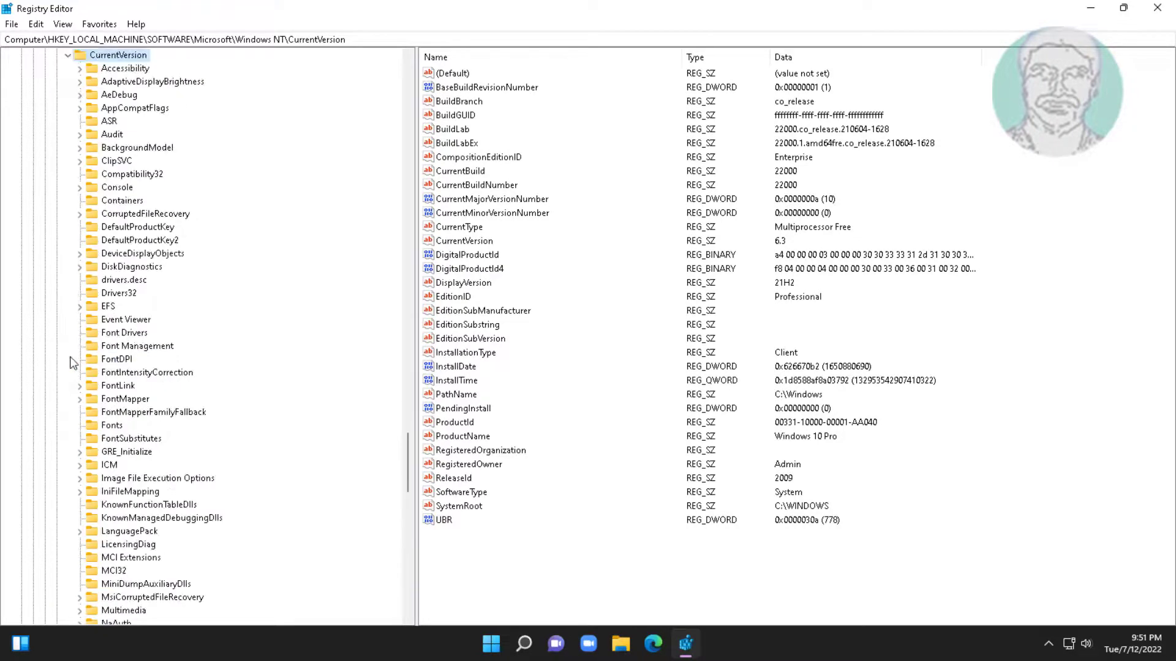
pyautogui.press('w')
pyautogui.scroll(-3, 228, 415)
pyautogui.scroll(-4, 228, 414)
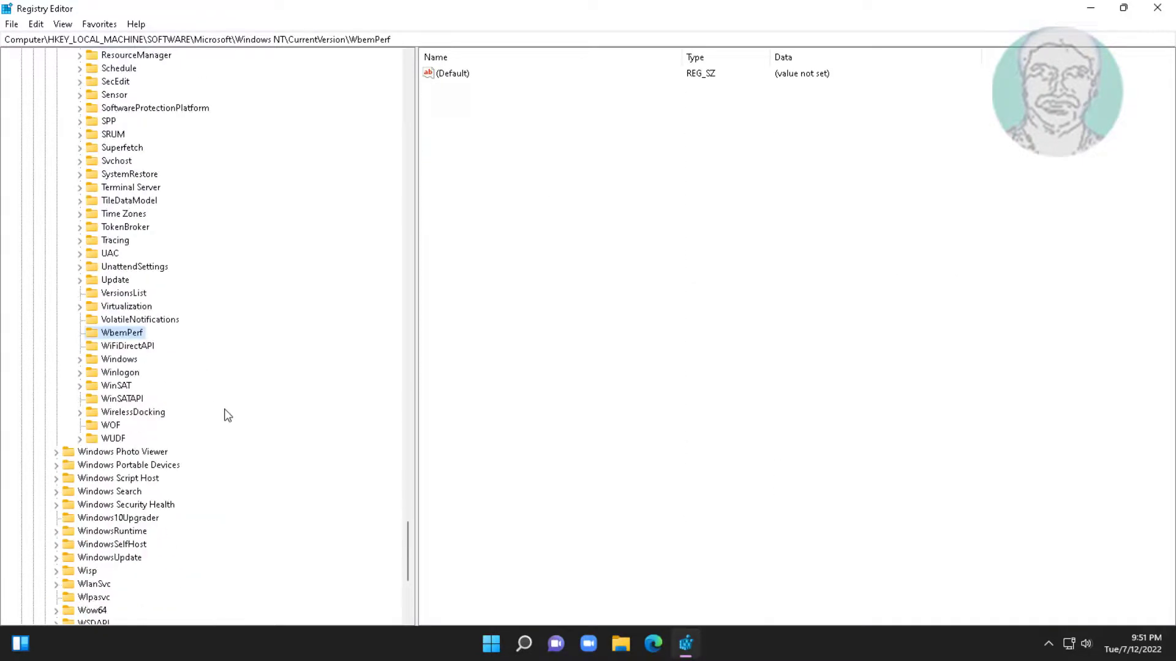
pyautogui.click(126, 374)
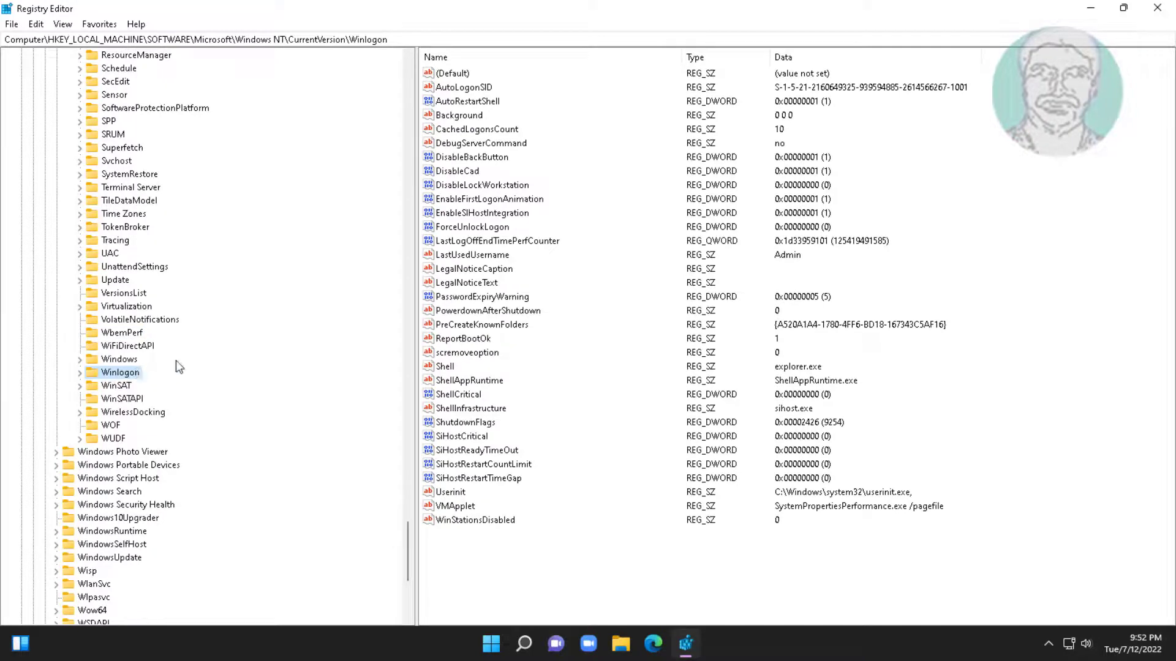
# - Edit the Winlogon PowerdownAfterShutdown value and set its data to 1
pyautogui.click(529, 313)
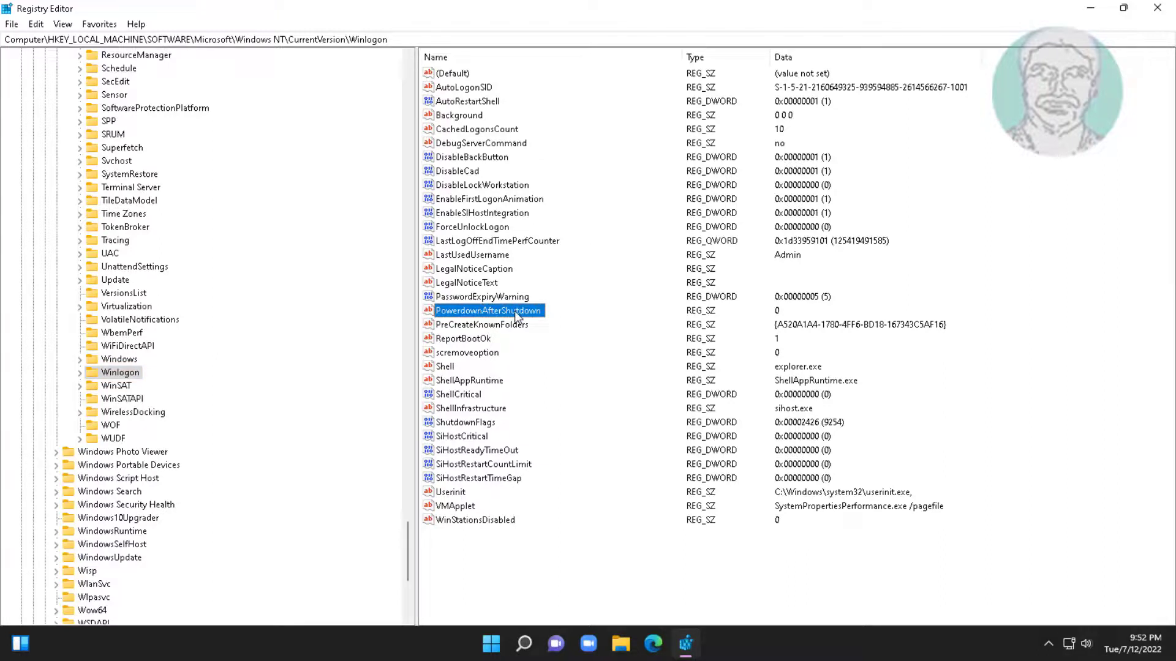
pyautogui.doubleClick(514, 311)
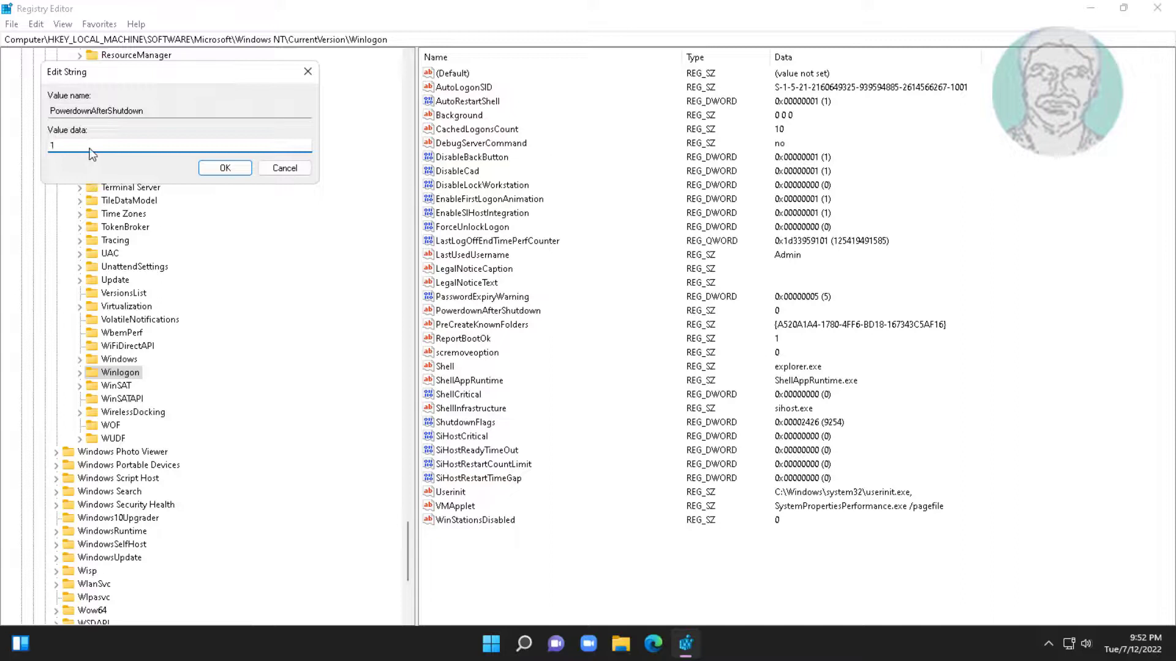
pyautogui.write('1')
pyautogui.click(208, 171)
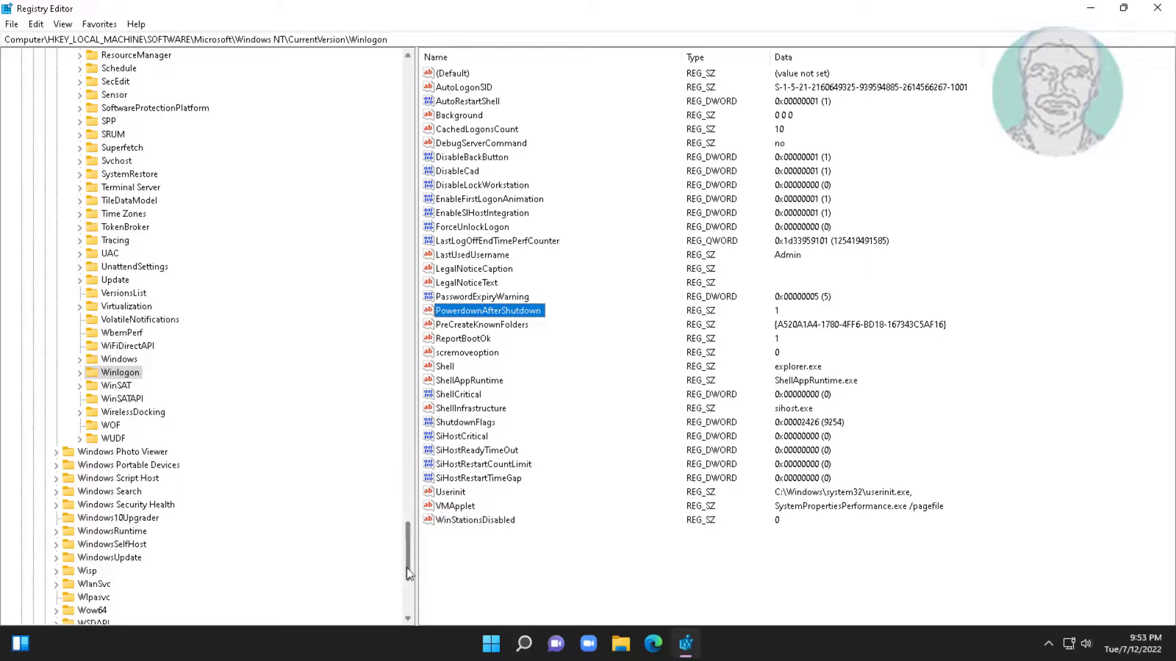
# - Collapse the Microsoft, SOFTWARE and HKEY_LOCAL_MACHINE keys, close Registry Editor, and open Start
pyautogui.moveTo(406, 567); pyautogui.dragTo(387, 110)
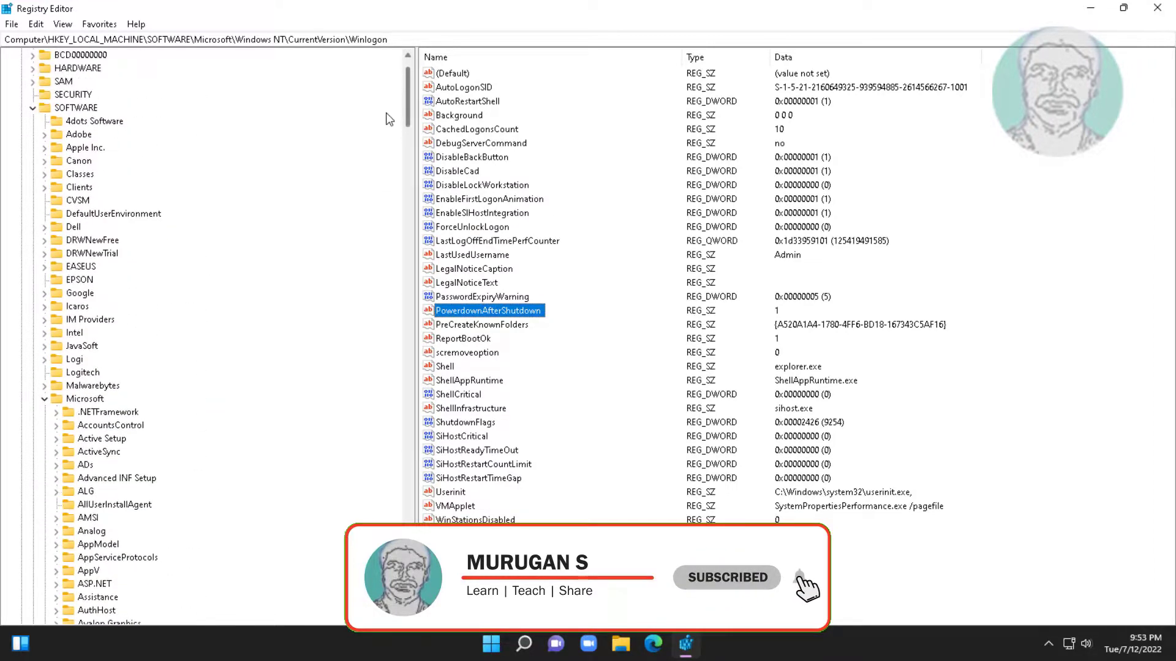
pyautogui.click(44, 399)
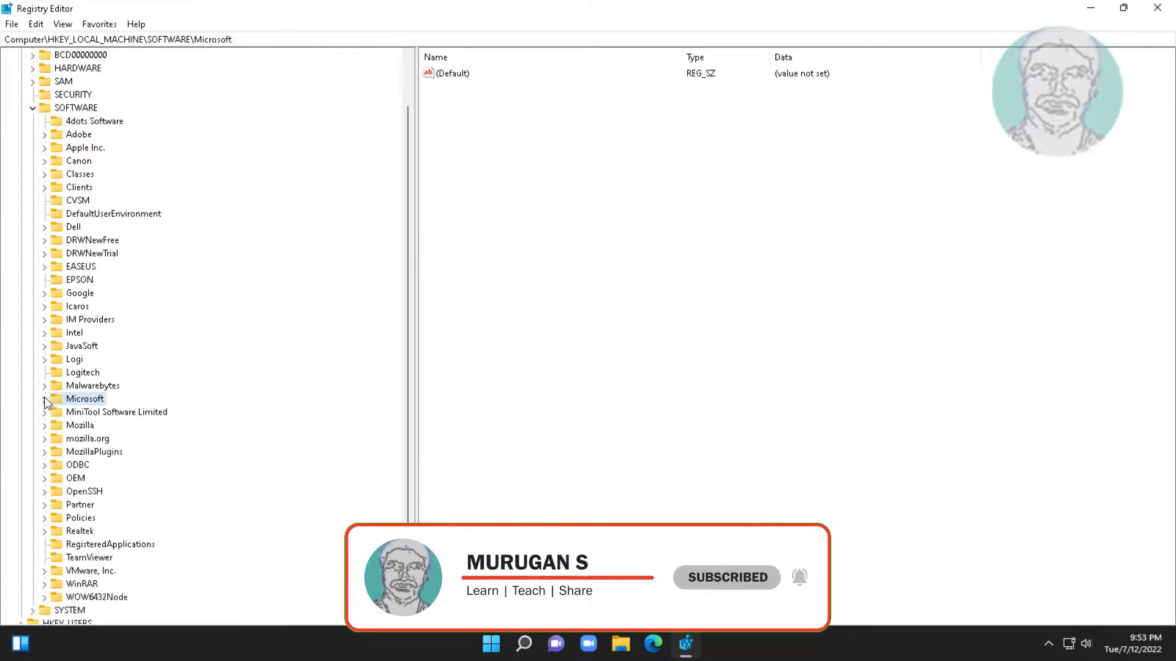
pyautogui.click(33, 108)
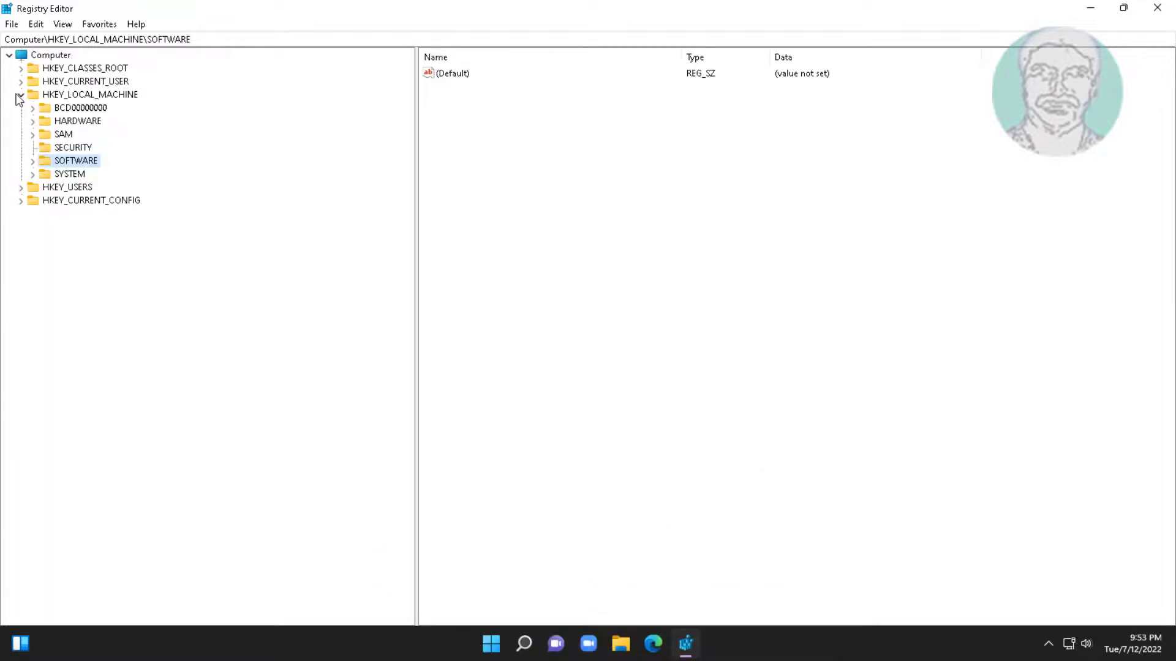
pyautogui.click(21, 95)
pyautogui.click(1157, 8)
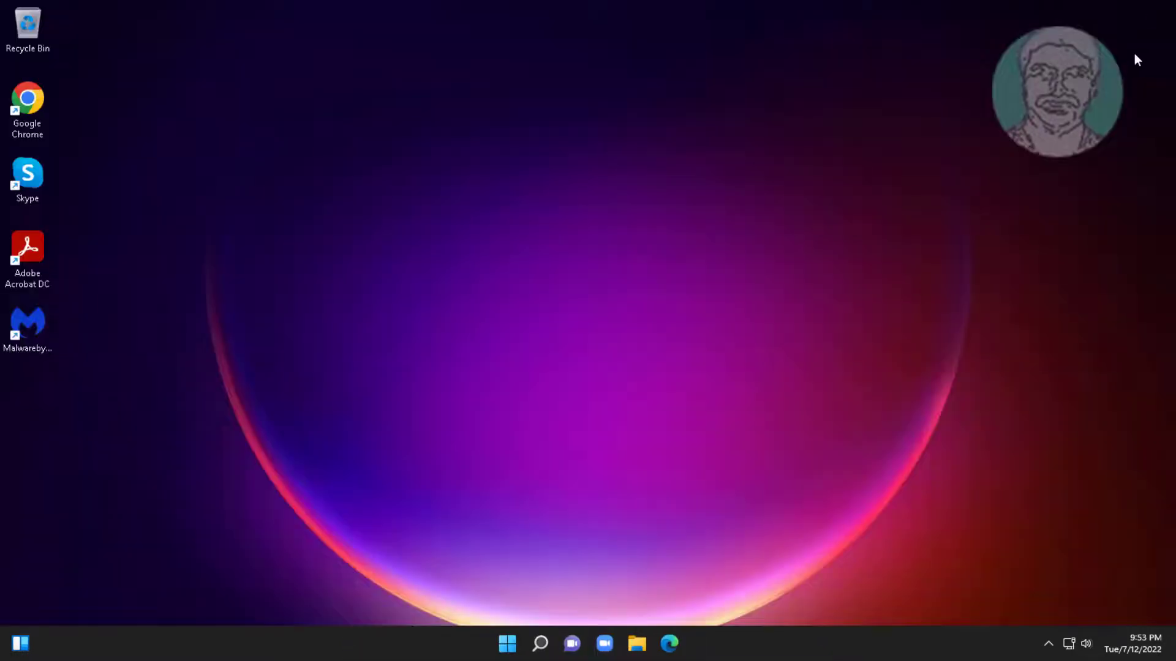
pyautogui.click(518, 650)
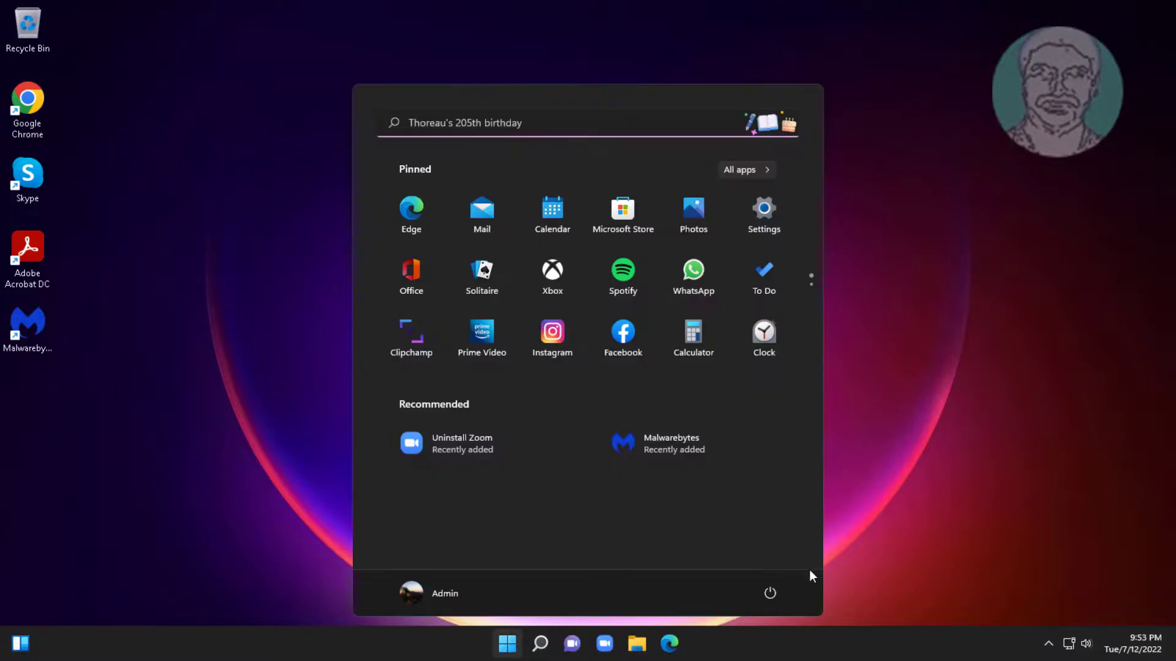